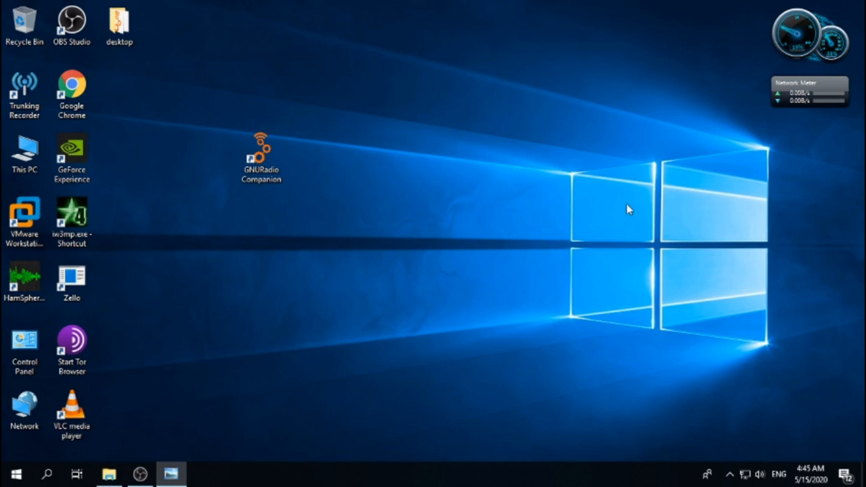
# Step: Launch GNU Radio Companion from its desktop shortcut
pyautogui.moveTo(276, 154); pyautogui.dragTo(317, 186)
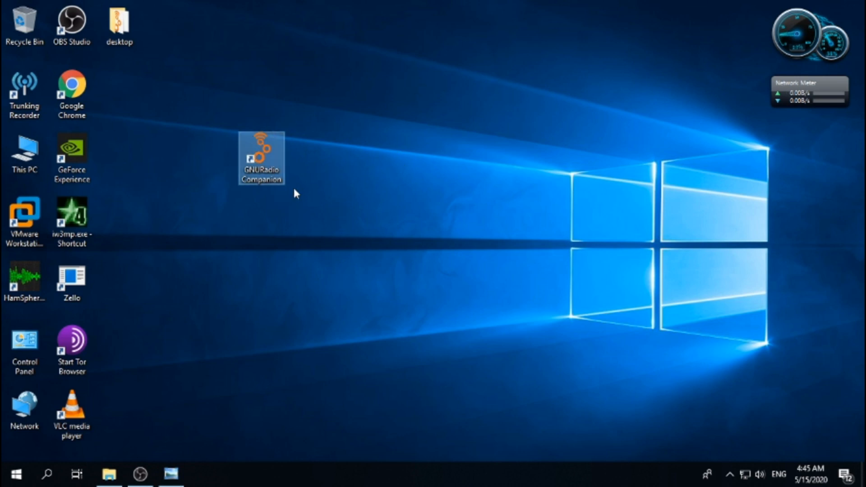
pyautogui.moveTo(262, 147)
pyautogui.mouseDown()
pyautogui.moveTo(310, 151)
pyautogui.moveTo(263, 150)
pyautogui.mouseUp()
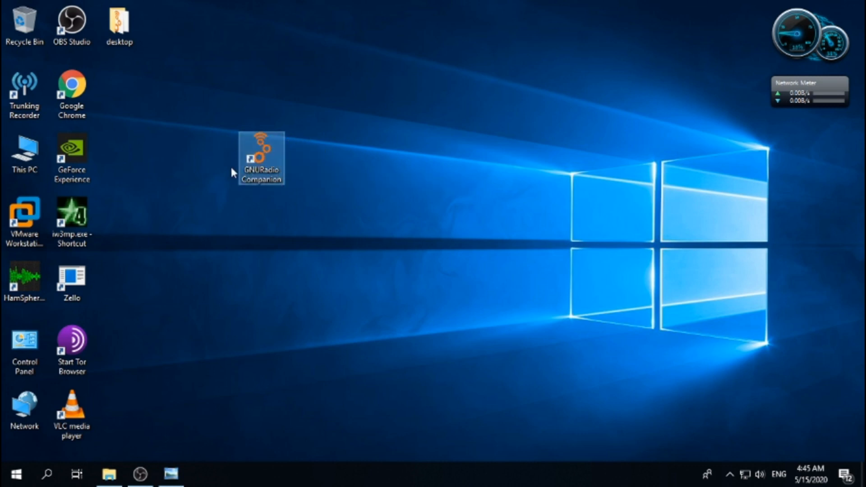
pyautogui.doubleClick(262, 155)
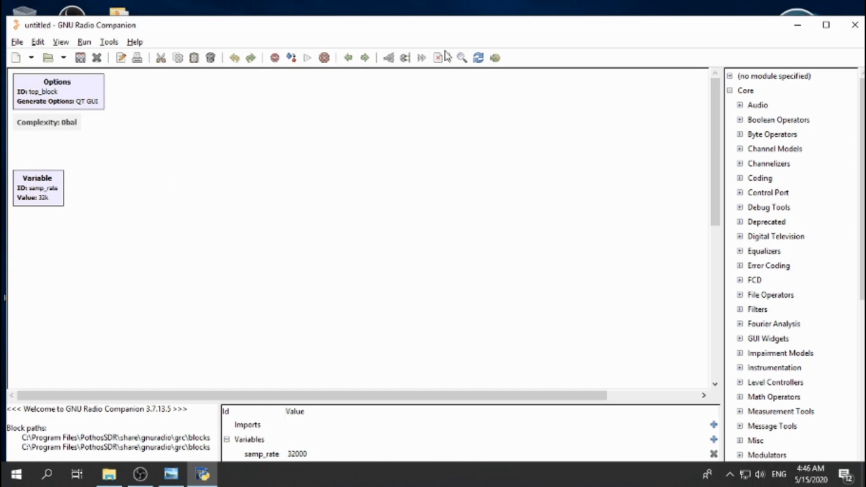
# Step: Maximize the window and create a new QT GUI flowgraph
pyautogui.click(825, 25)
pyautogui.click(12, 21)
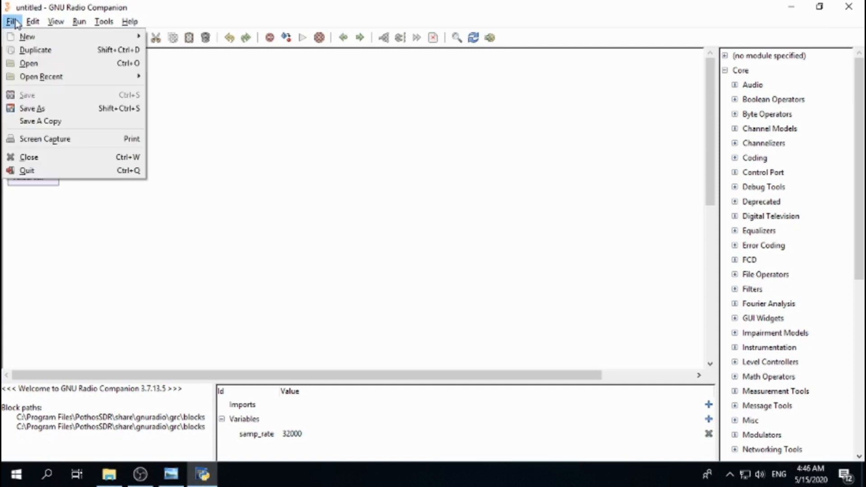
pyautogui.moveTo(29, 39)
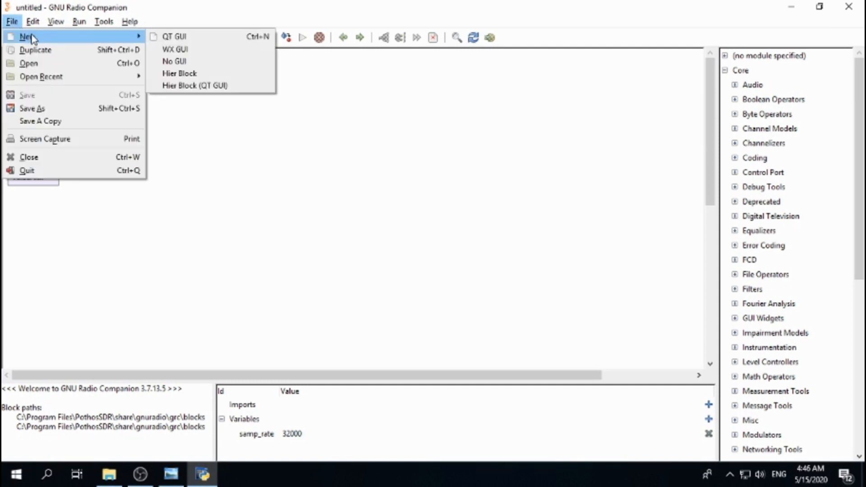
pyautogui.click(188, 42)
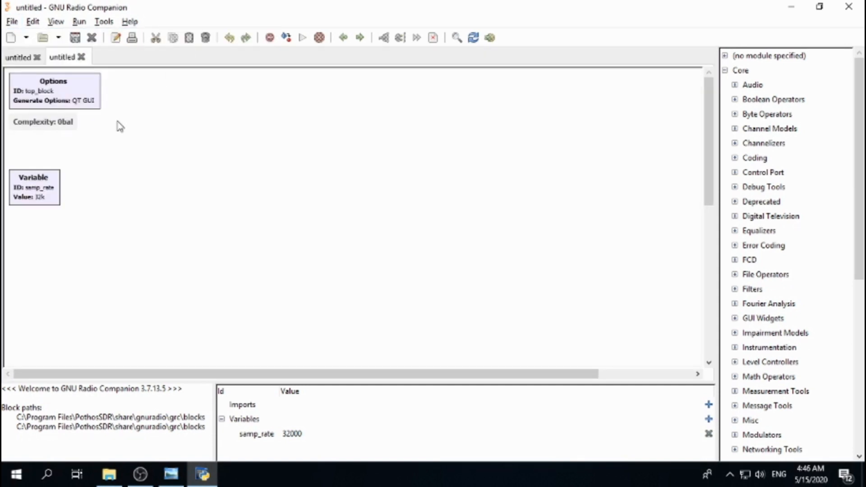
# Step: Set the Options block's Title, Author and Description to test1
pyautogui.doubleClick(61, 91)
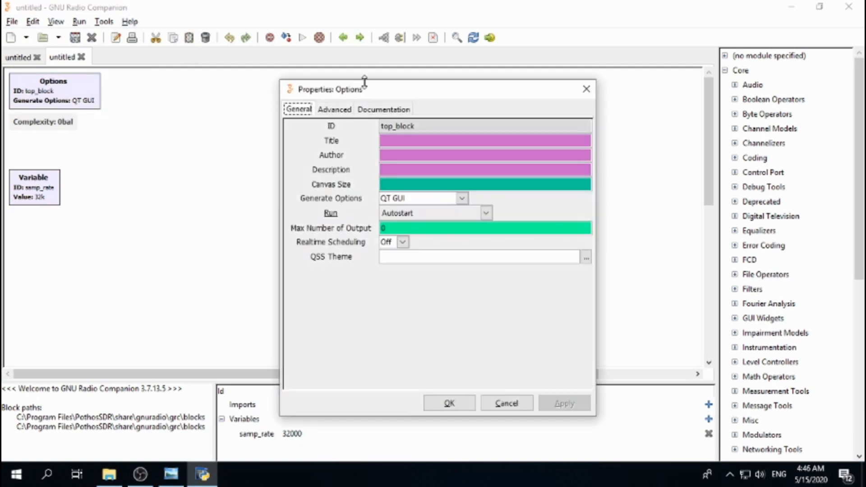
pyautogui.moveTo(363, 83); pyautogui.dragTo(258, 77)
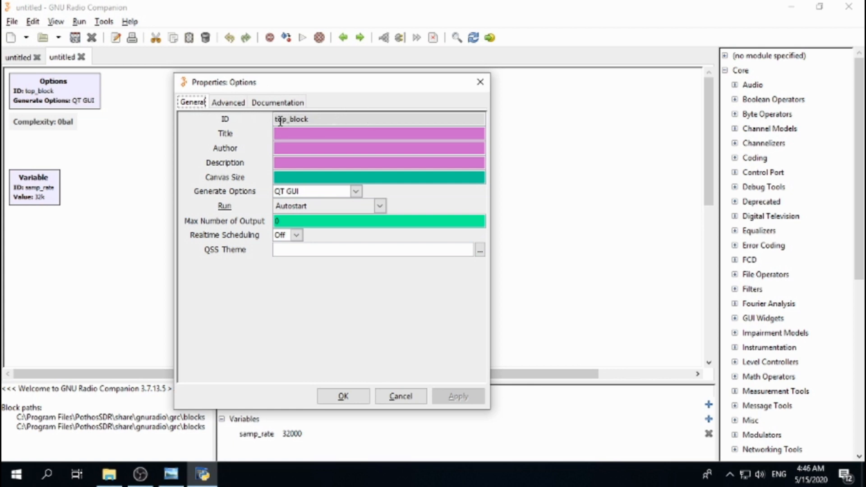
pyautogui.click(289, 132)
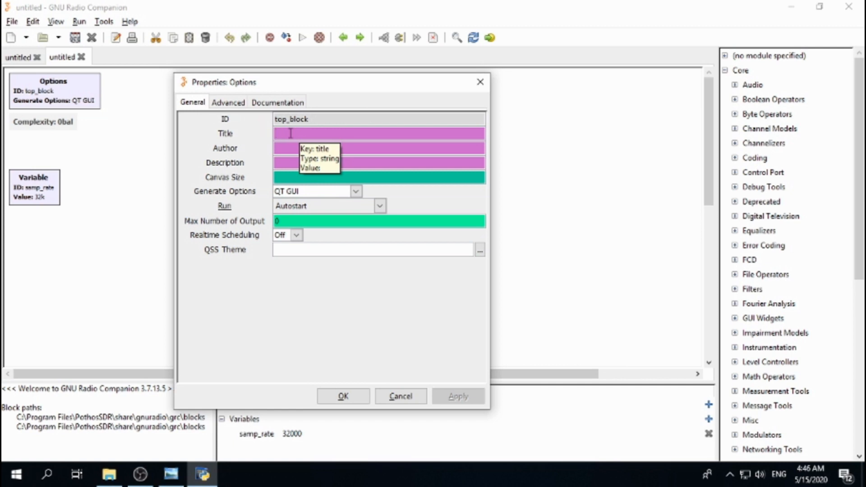
pyautogui.write('test1')
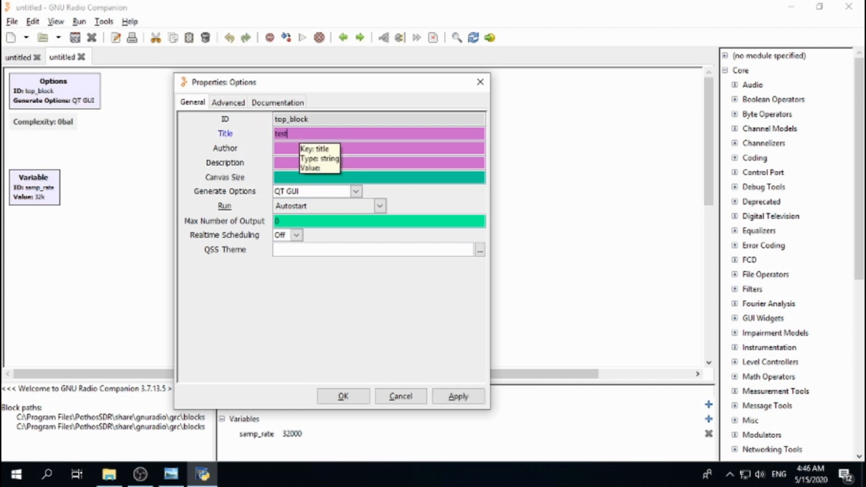
pyautogui.click(286, 149)
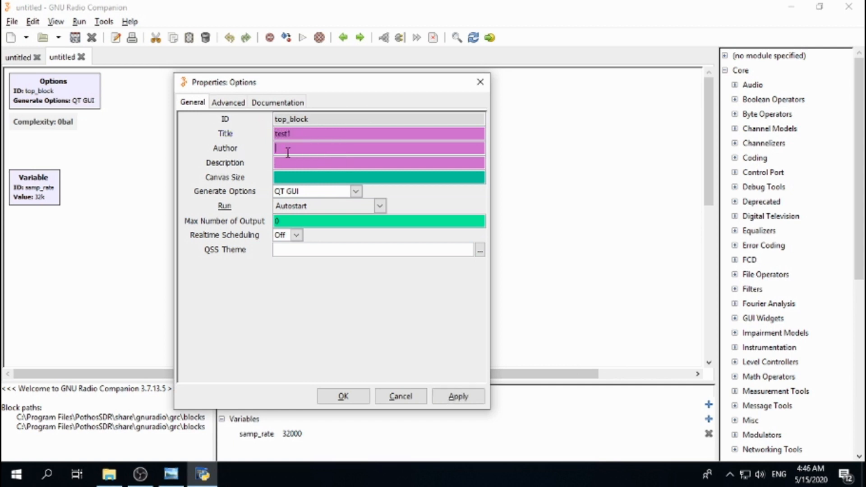
pyautogui.write('test1')
pyautogui.click(307, 161)
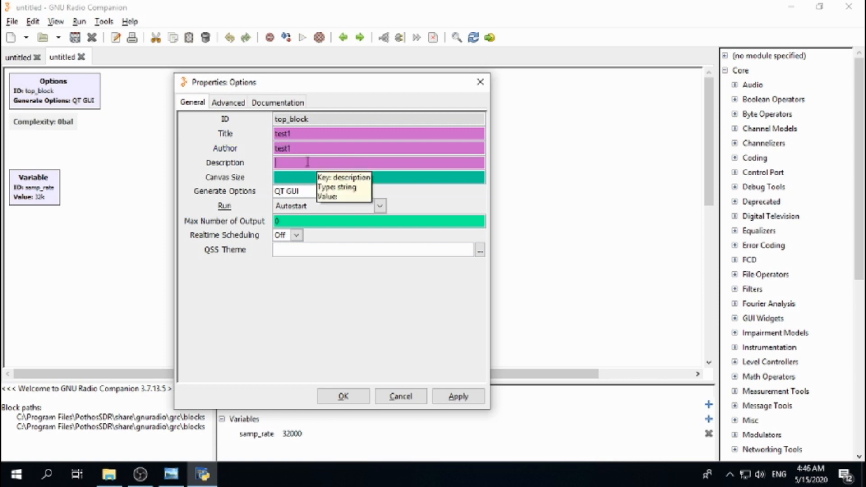
pyautogui.write('test1')
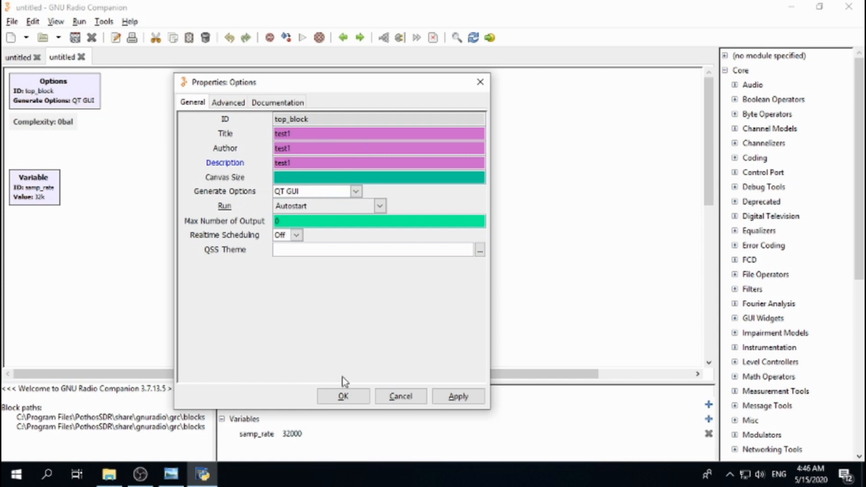
pyautogui.click(345, 397)
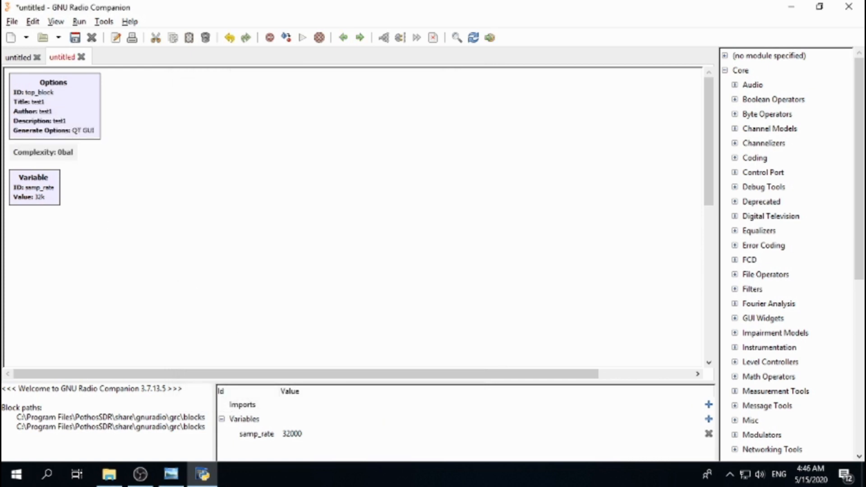
# Step: Search the block library for QT GUI Range, add it, and place it beside the Options block
pyautogui.hotkey('alt', 'Tab')
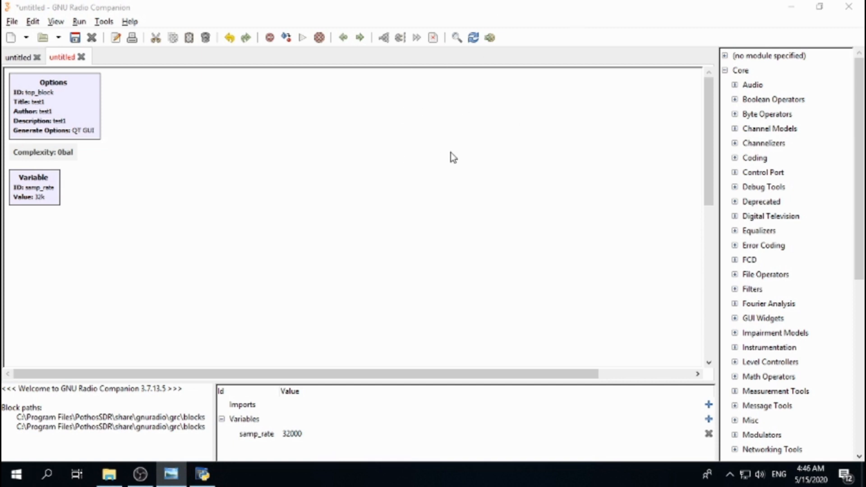
pyautogui.click(456, 37)
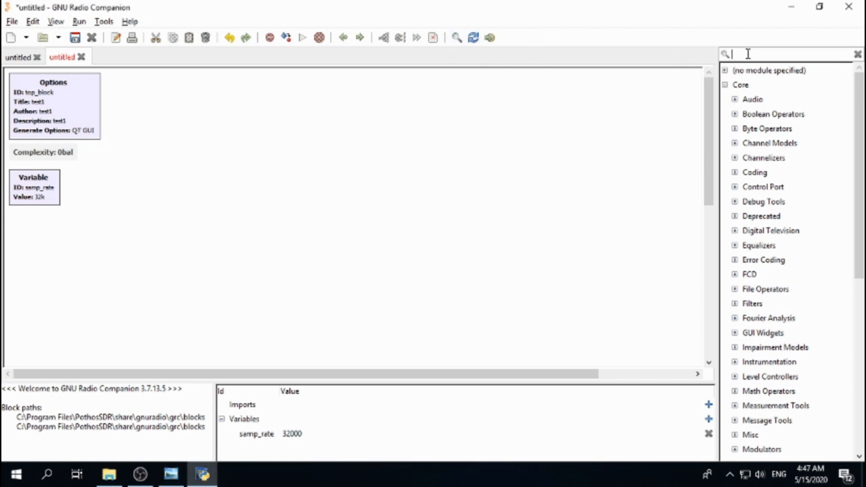
pyautogui.write('q')
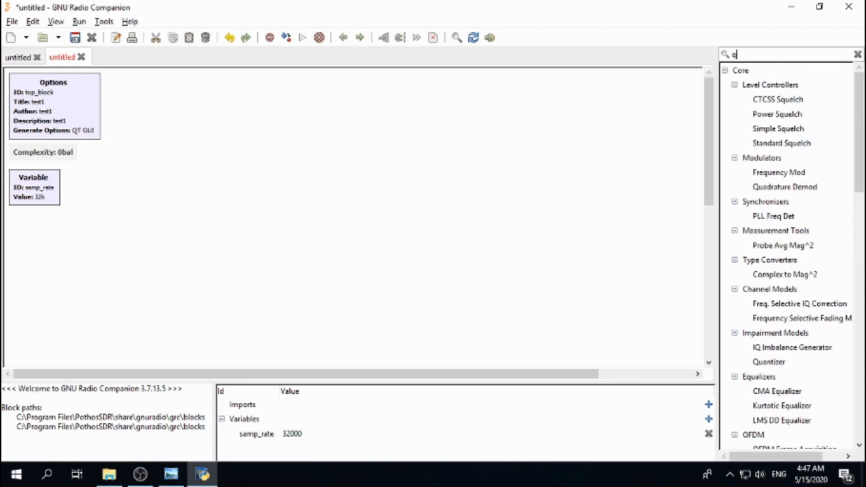
pyautogui.write('t gui')
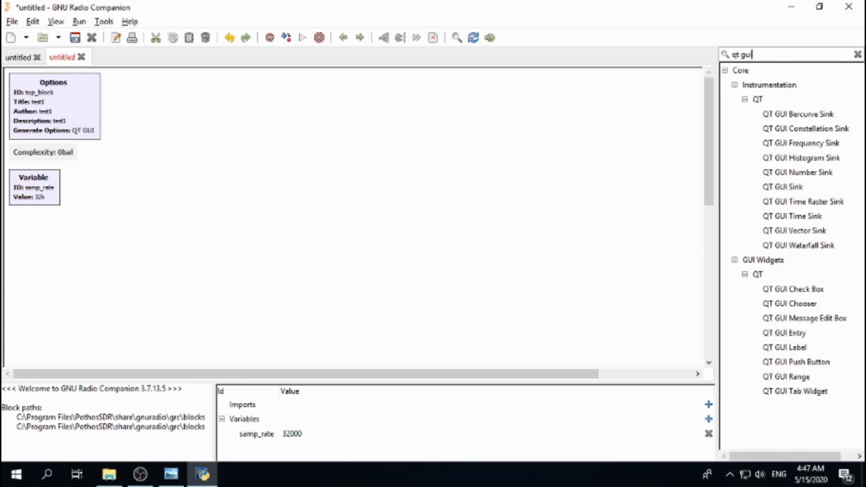
pyautogui.write(' block')
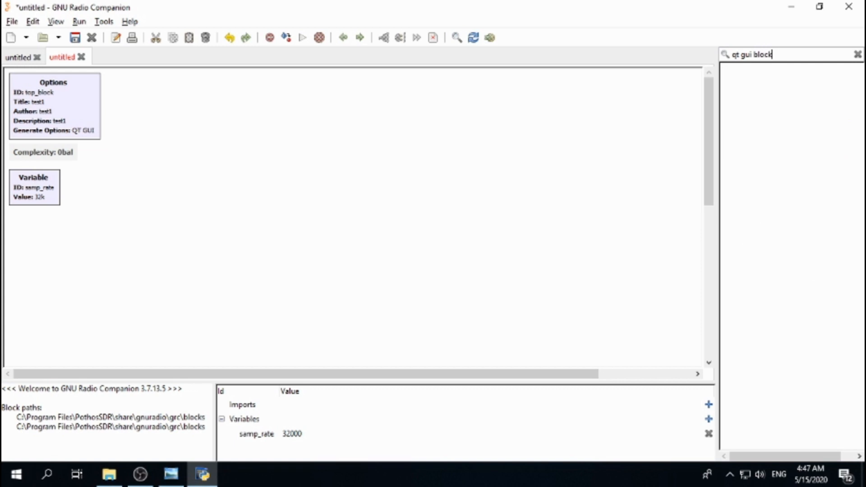
pyautogui.press('BackSpace')
pyautogui.press('BackSpace')
pyautogui.press('BackSpace')
pyautogui.press('BackSpace')
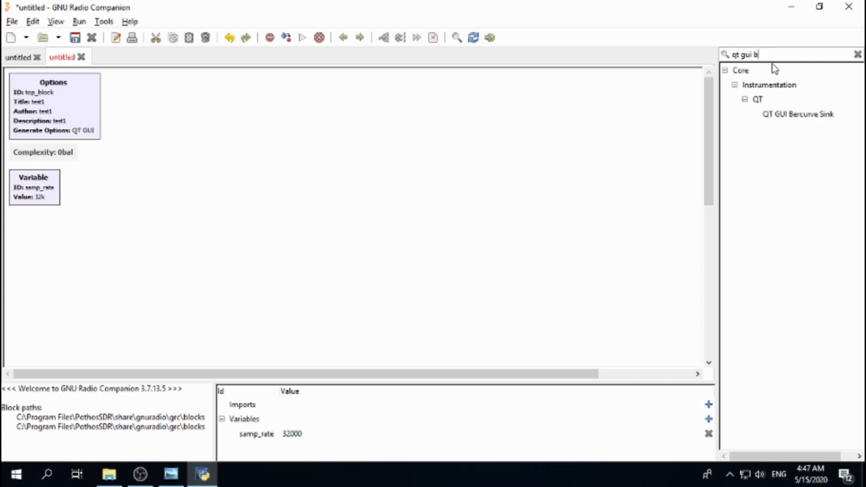
pyautogui.press('BackSpace')
pyautogui.press('BackSpace')
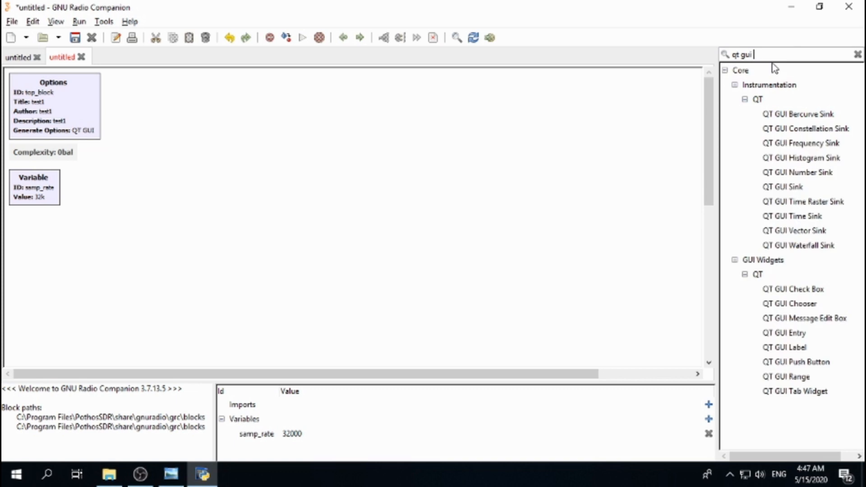
pyautogui.write('rang')
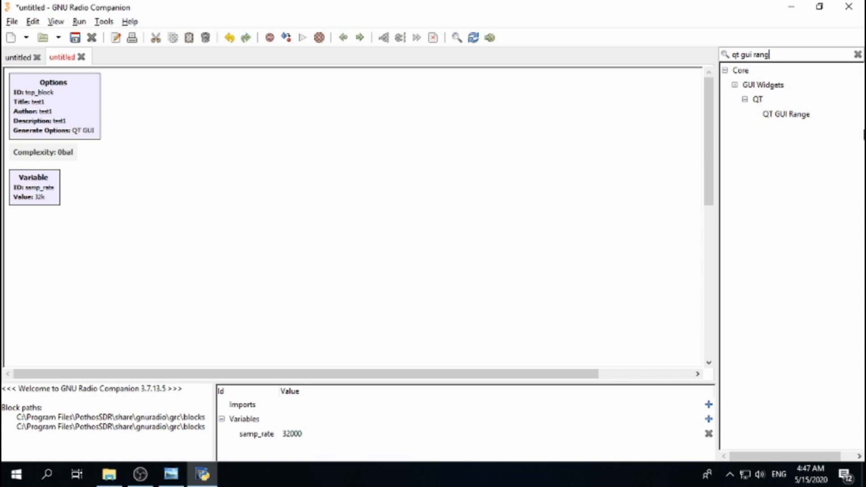
pyautogui.click(801, 115)
pyautogui.doubleClick(801, 117)
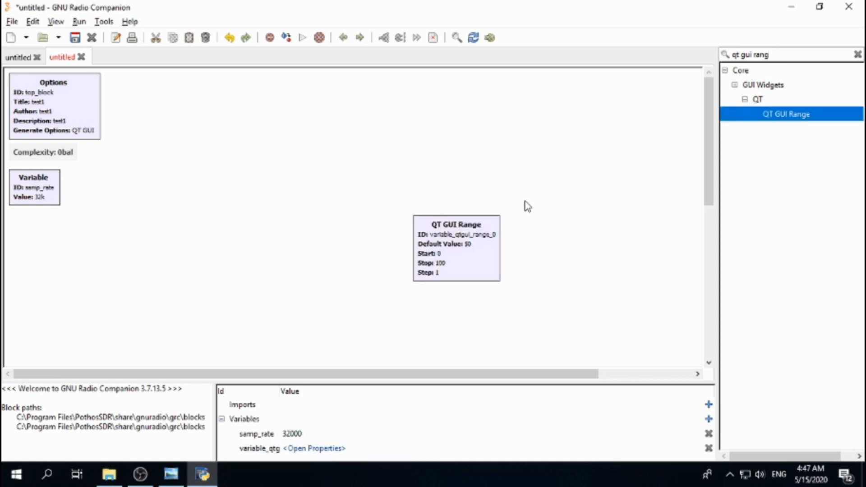
pyautogui.moveTo(446, 236); pyautogui.dragTo(163, 102)
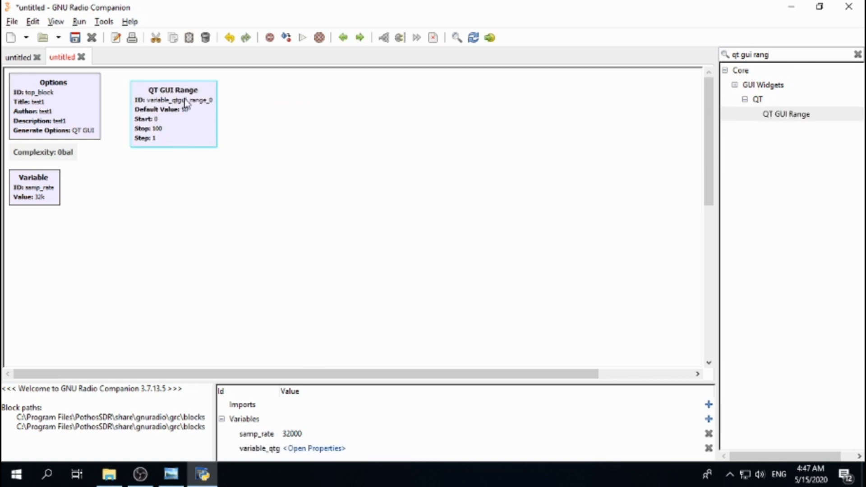
# Step: Open the QT GUI Range properties and set its Label to Freq
pyautogui.doubleClick(186, 115)
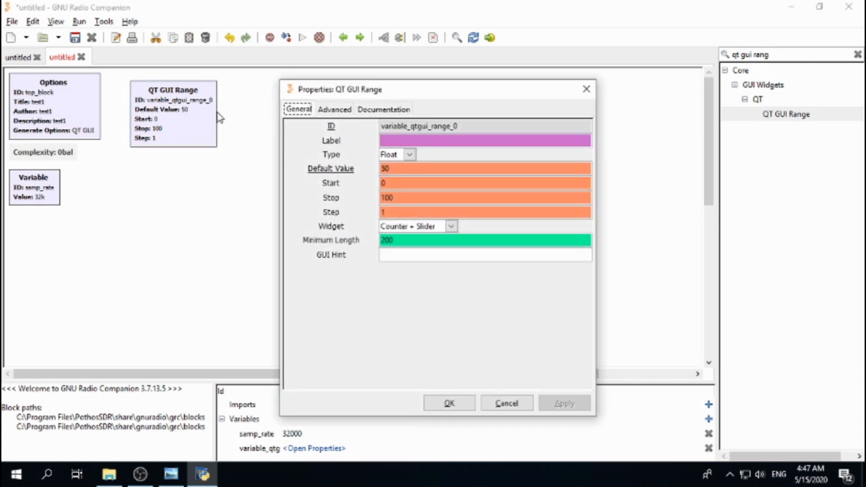
pyautogui.moveTo(415, 89); pyautogui.dragTo(360, 78)
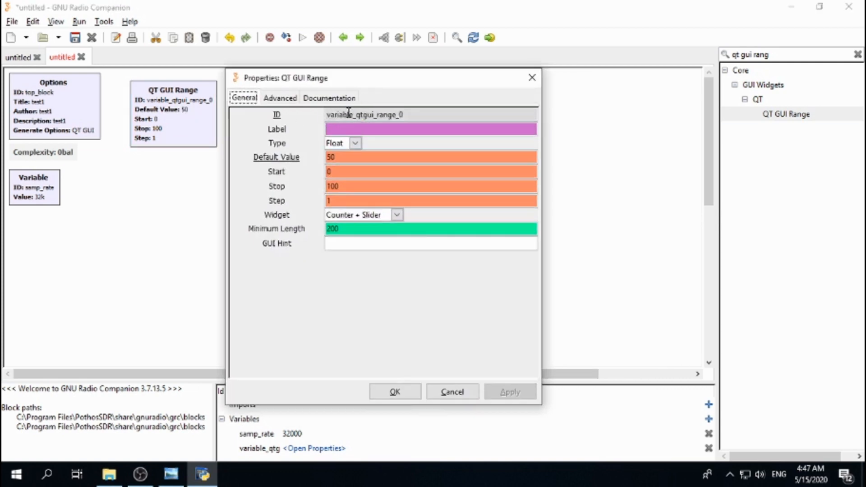
pyautogui.moveTo(406, 114); pyautogui.dragTo(330, 120)
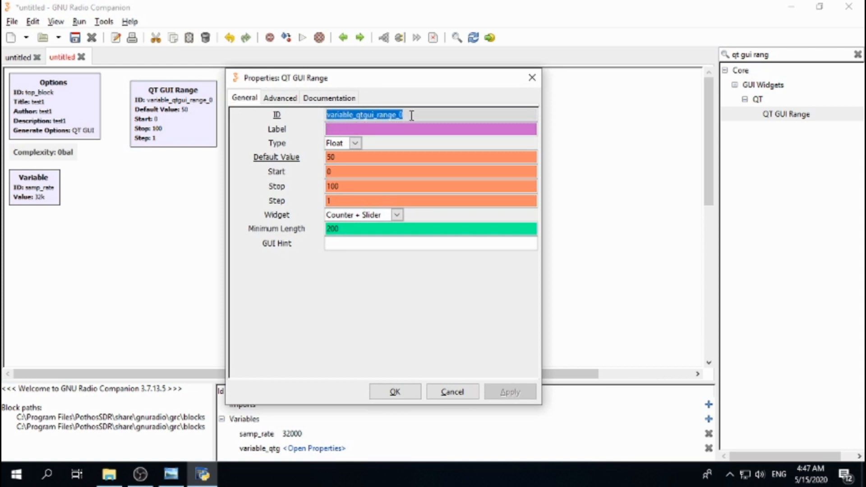
pyautogui.click(342, 130)
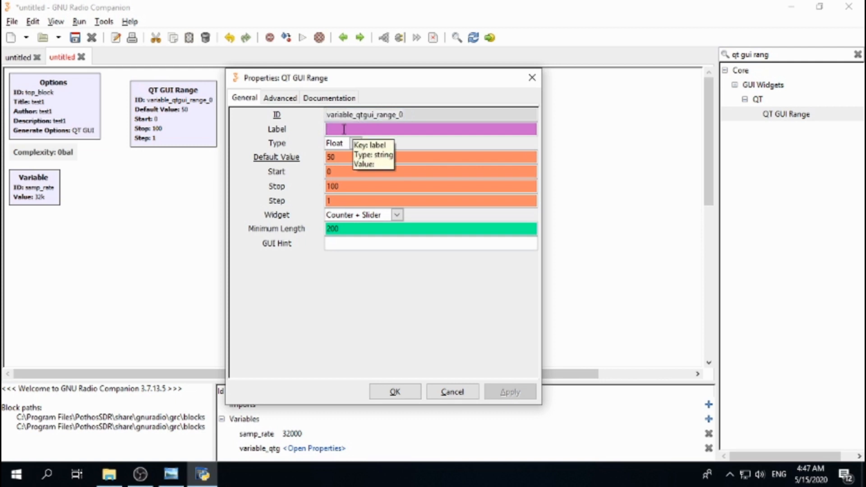
pyautogui.write('Freq')
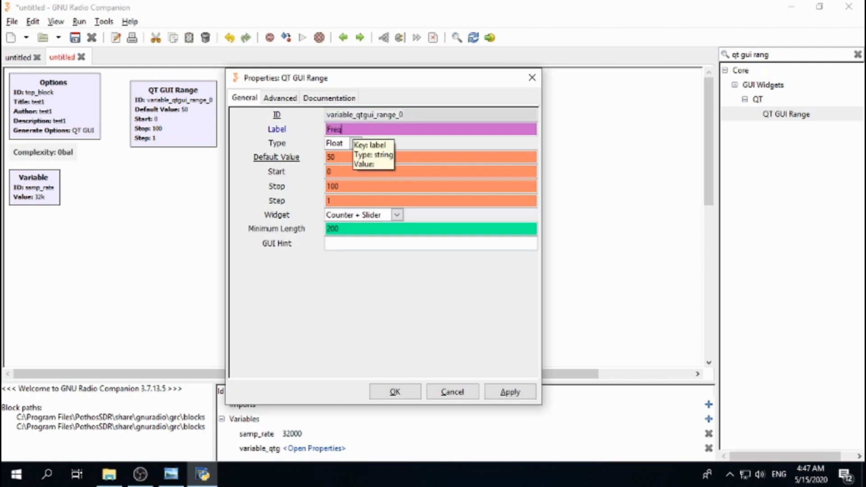
pyautogui.write('.')
pyautogui.click(355, 143)
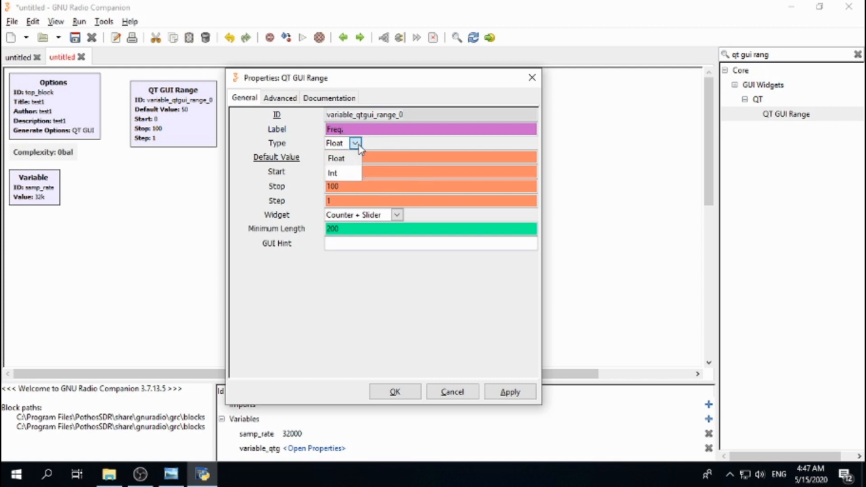
pyautogui.click(356, 144)
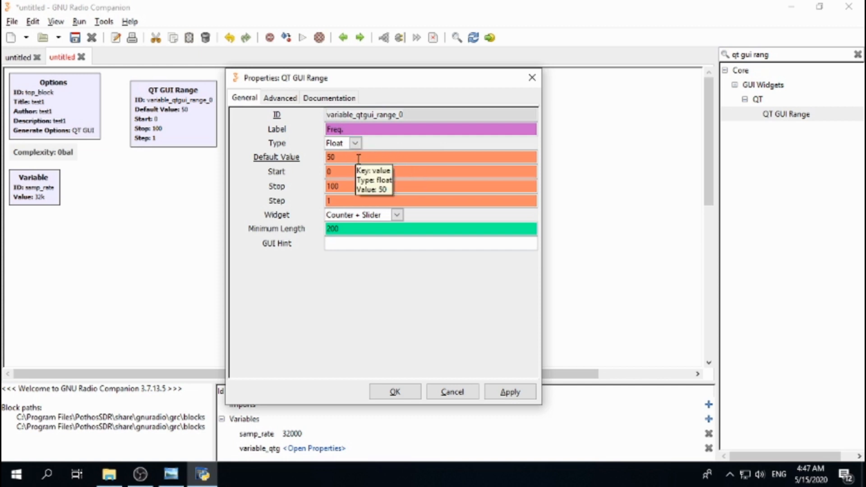
# Step: Set the range's Default Value to 103.3e6
pyautogui.doubleClick(357, 158)
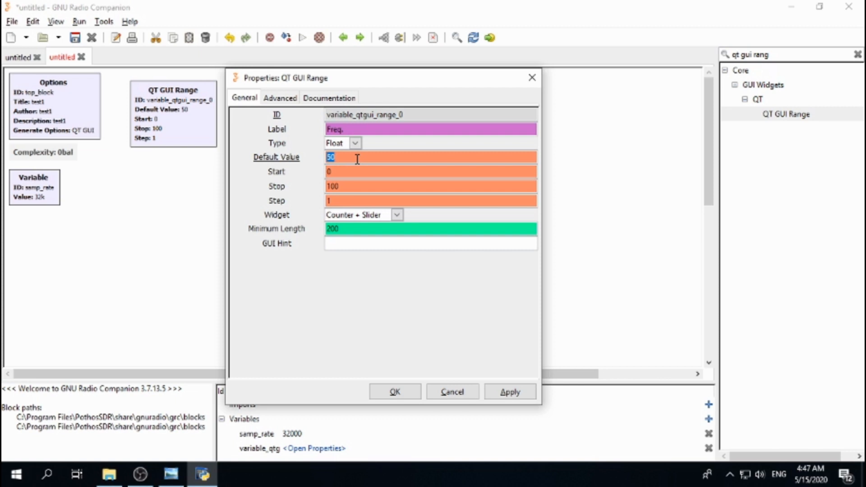
pyautogui.write('103')
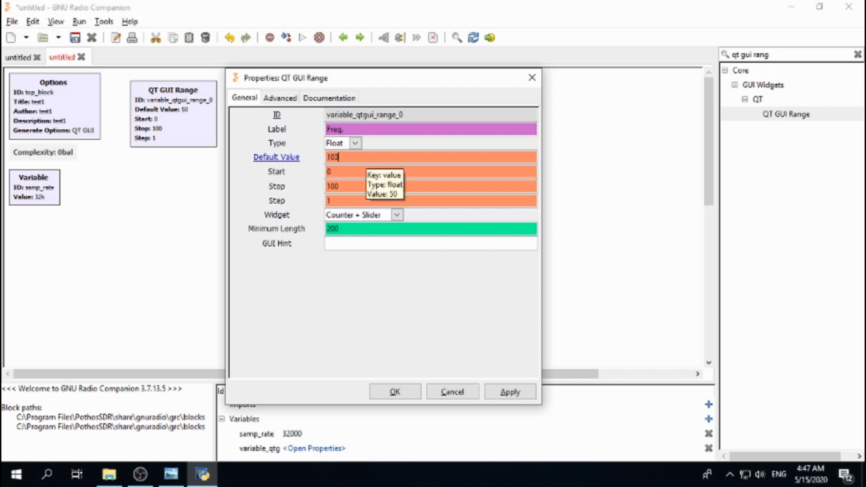
pyautogui.write('.3e6')
# Step: Set the frequency range's Start to 88.1e6 and its Stop to 107.9e6
pyautogui.doubleClick(340, 171)
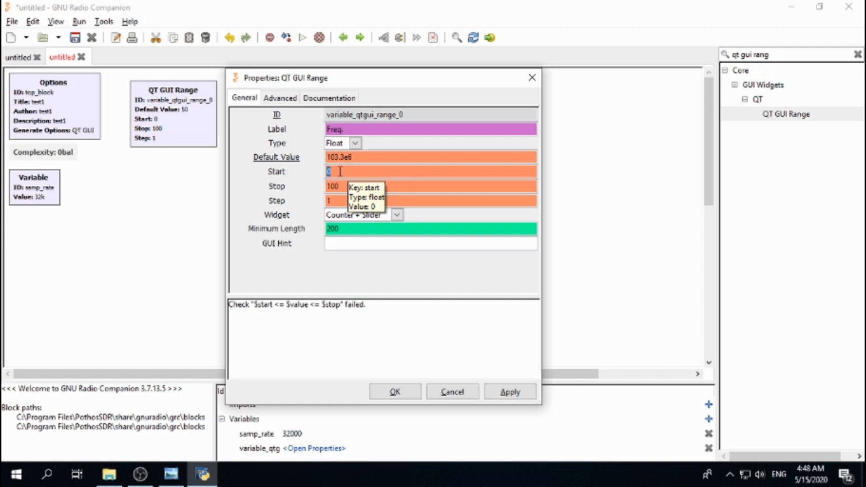
pyautogui.write('88.')
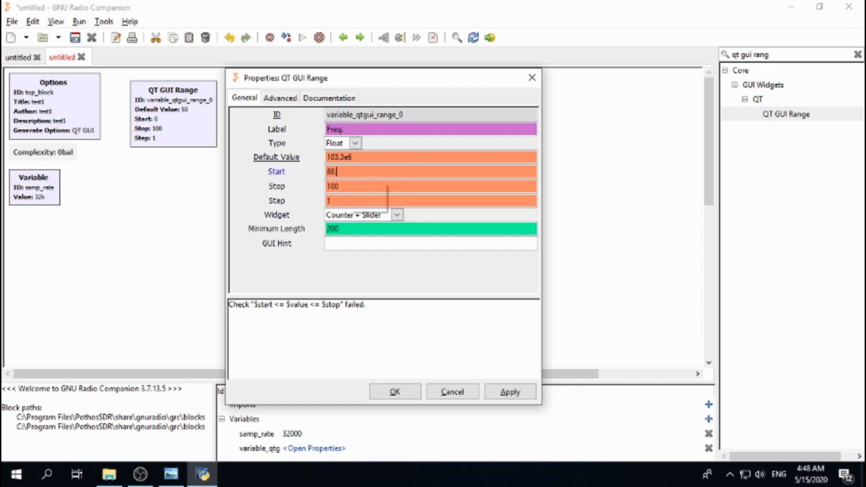
pyautogui.write('1e6')
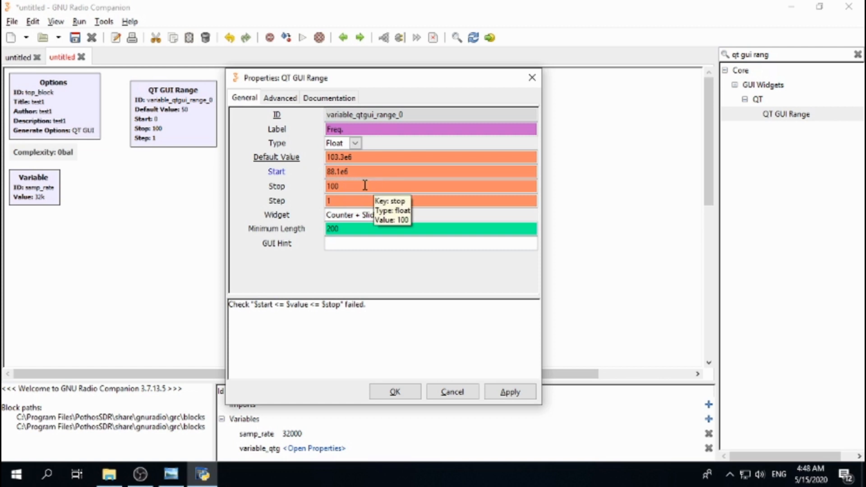
pyautogui.doubleClick(358, 184)
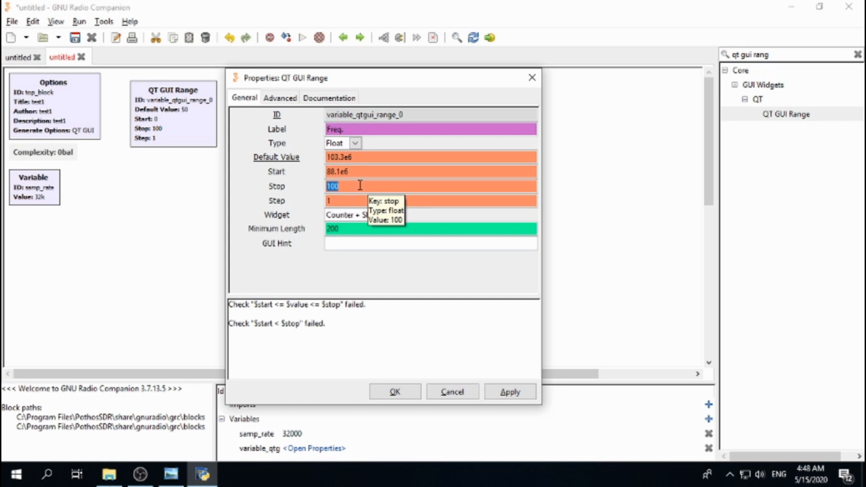
pyautogui.write('107.')
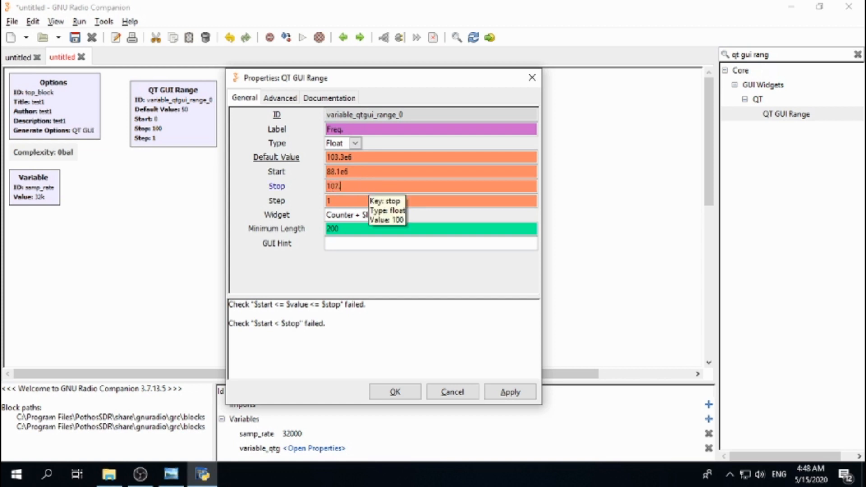
pyautogui.write('9')
pyautogui.write('e76')
pyautogui.press('BackSpace')
pyautogui.press('BackSpace')
pyautogui.write('6')
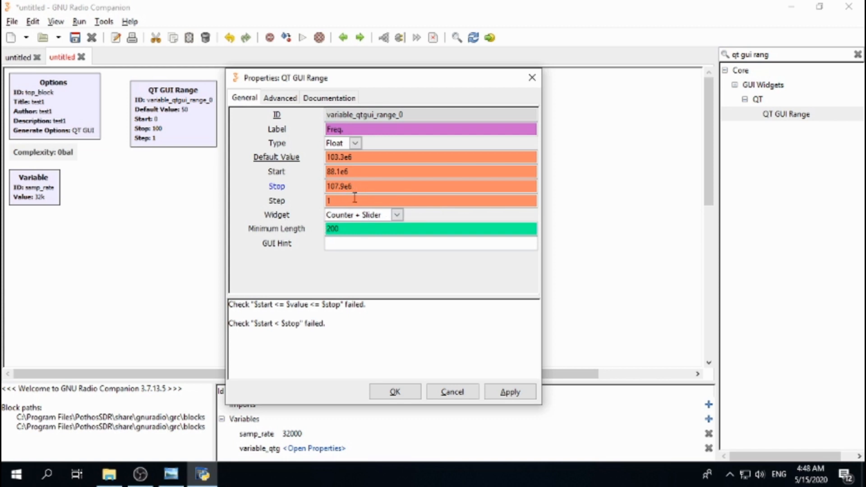
# Step: Set the range's Step to .1e6, keep the Counter + Slider widget, and confirm the properties
pyautogui.doubleClick(339, 199)
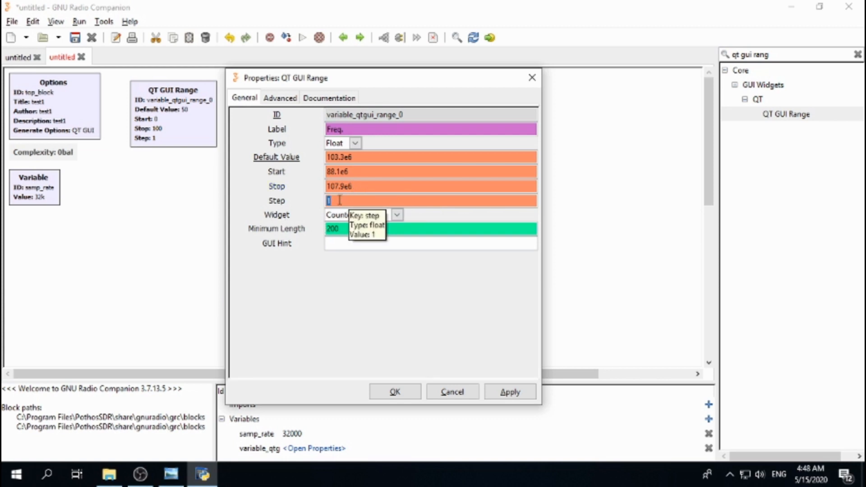
pyautogui.write('.1e6')
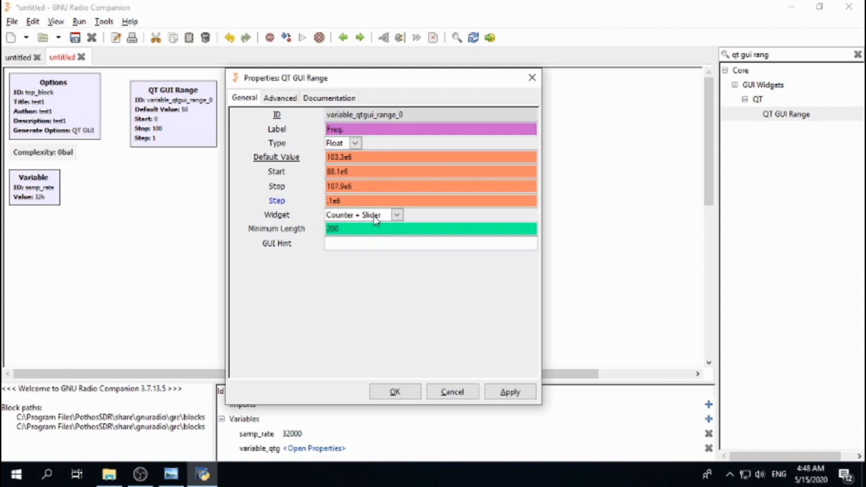
pyautogui.click(396, 215)
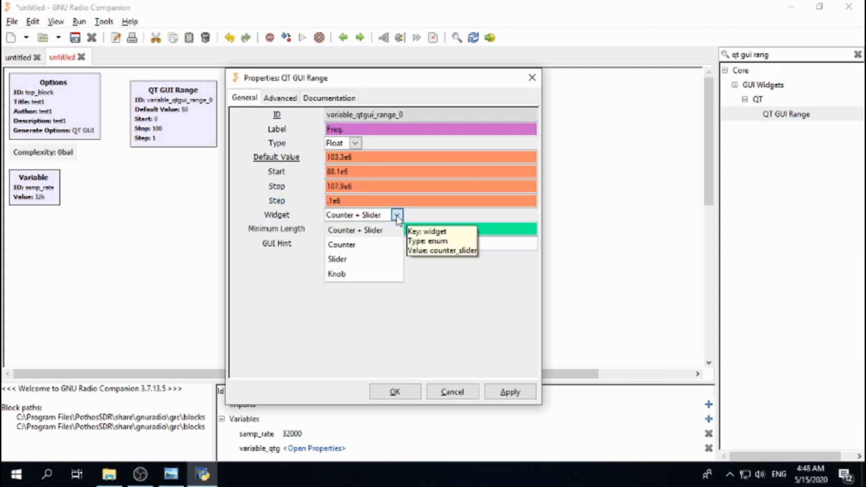
pyautogui.click(379, 230)
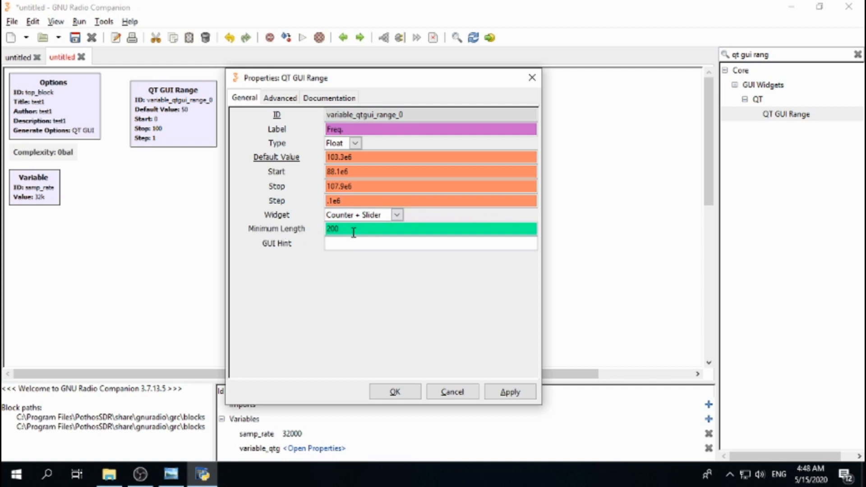
pyautogui.click(394, 392)
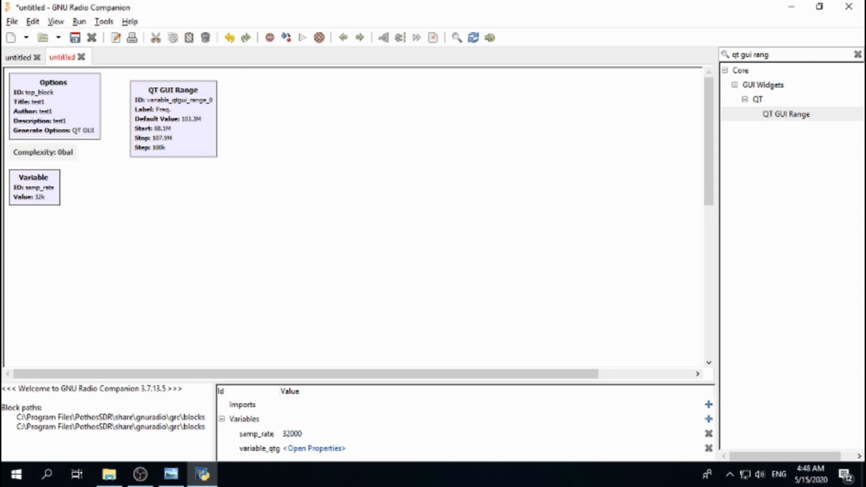
# Step: Add a second QT GUI Range block and place it beside the first range block
pyautogui.hotkey('alt', 'Tab')
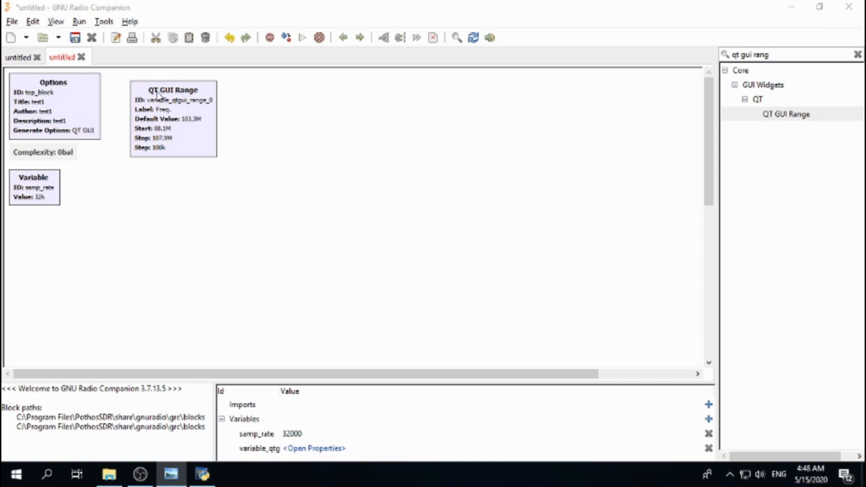
pyautogui.click(796, 118)
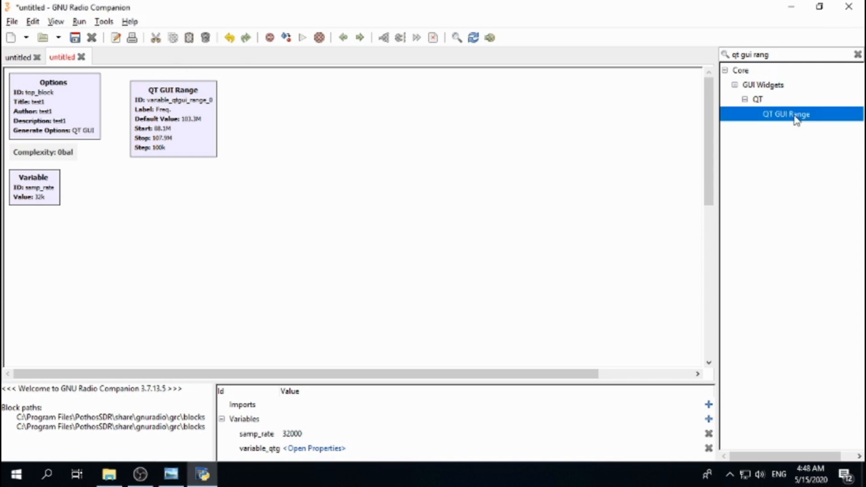
pyautogui.doubleClick(796, 115)
pyautogui.moveTo(449, 311); pyautogui.dragTo(260, 118)
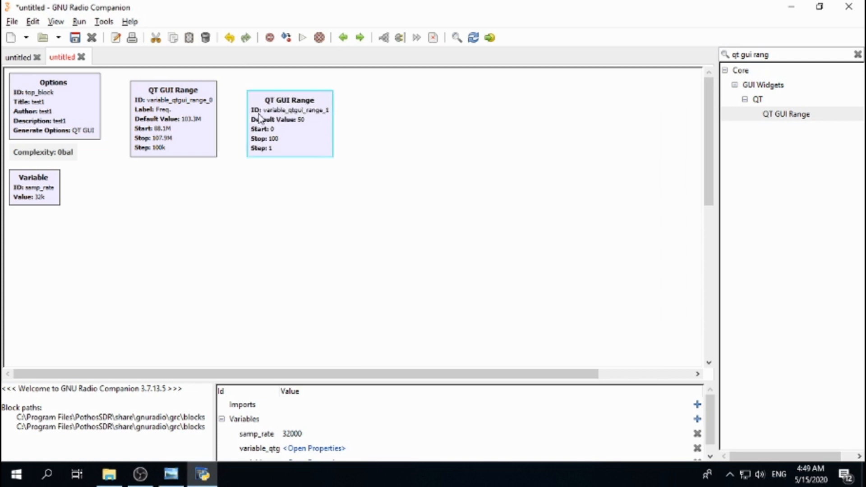
# Step: Open the second range's properties and set its Label to RG Gain
pyautogui.doubleClick(277, 118)
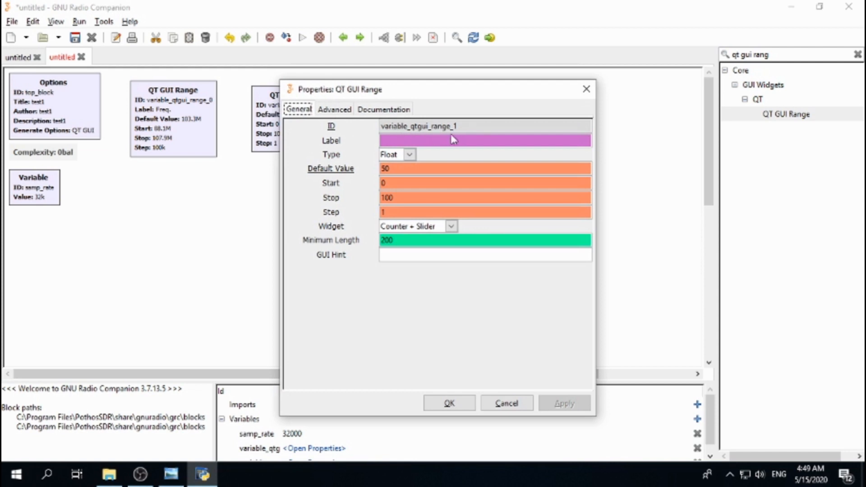
pyautogui.click(412, 140)
pyautogui.write('RG')
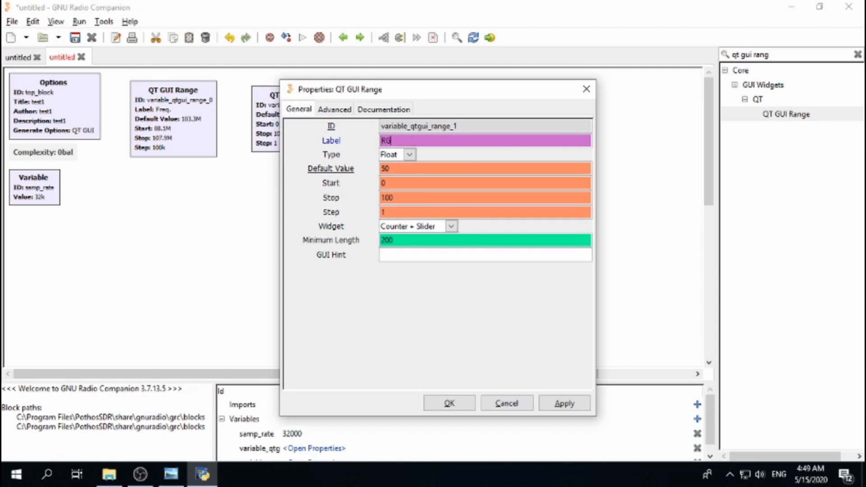
pyautogui.write(' Gain')
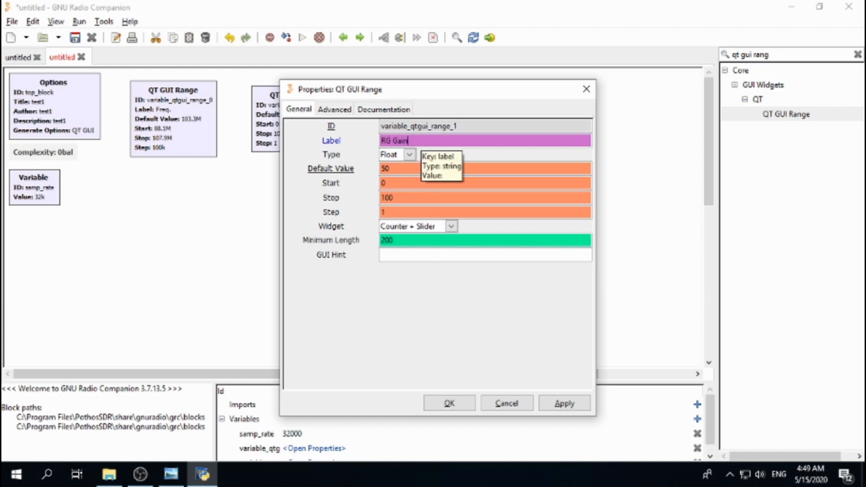
# Step: Set the gain range's Default Value to 10, Stop to 50 and Widget to Counter, then confirm
pyautogui.doubleClick(405, 169)
pyautogui.write('10')
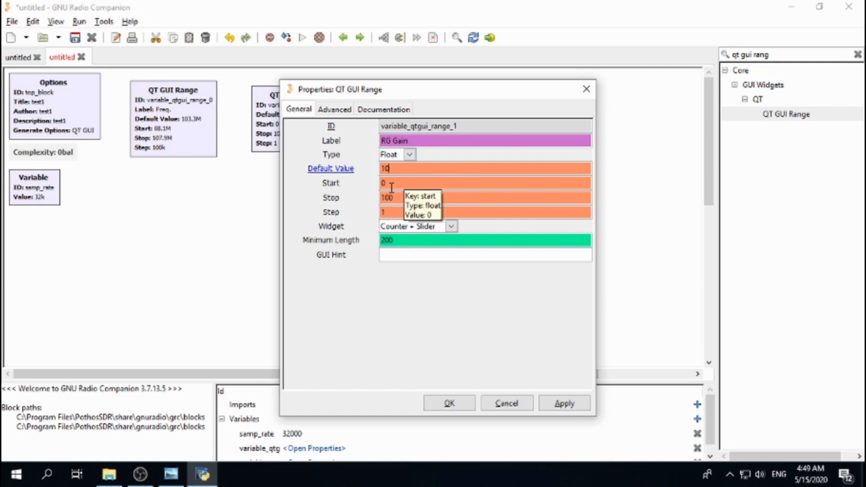
pyautogui.doubleClick(407, 197)
pyautogui.write('50')
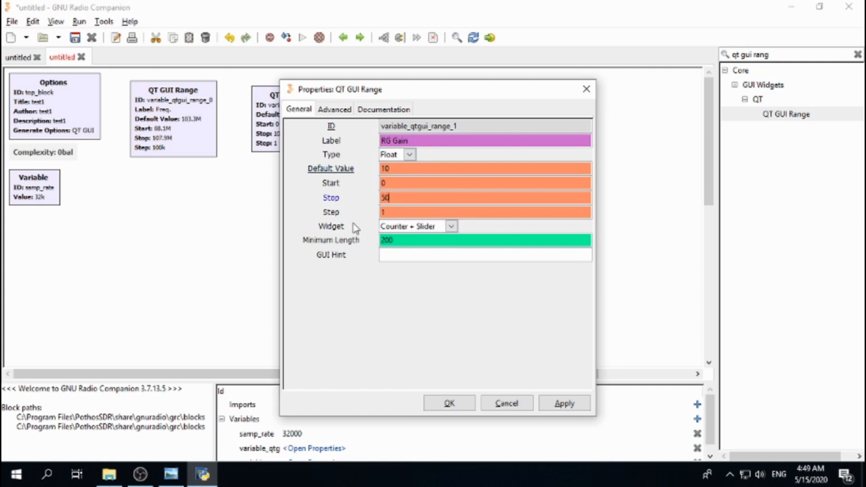
pyautogui.click(451, 227)
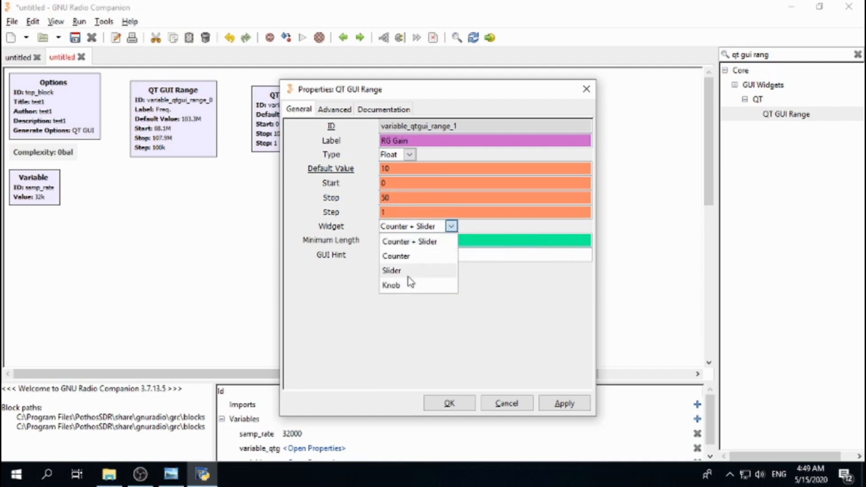
pyautogui.click(405, 255)
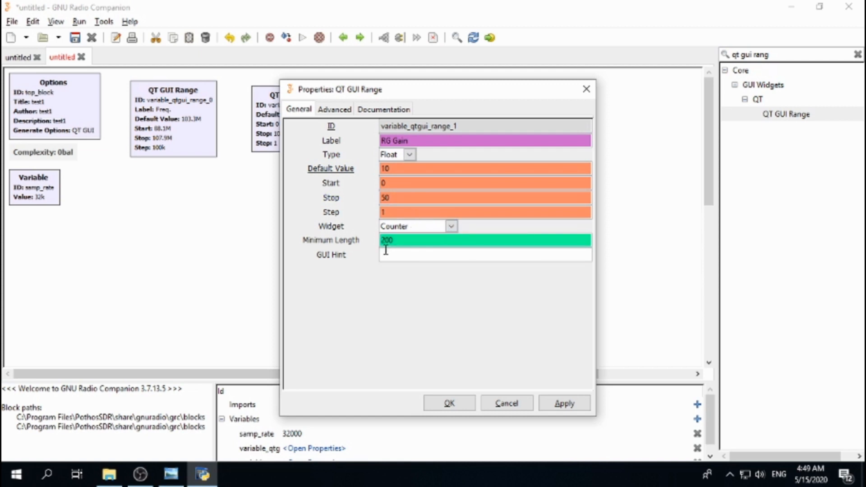
pyautogui.click(407, 243)
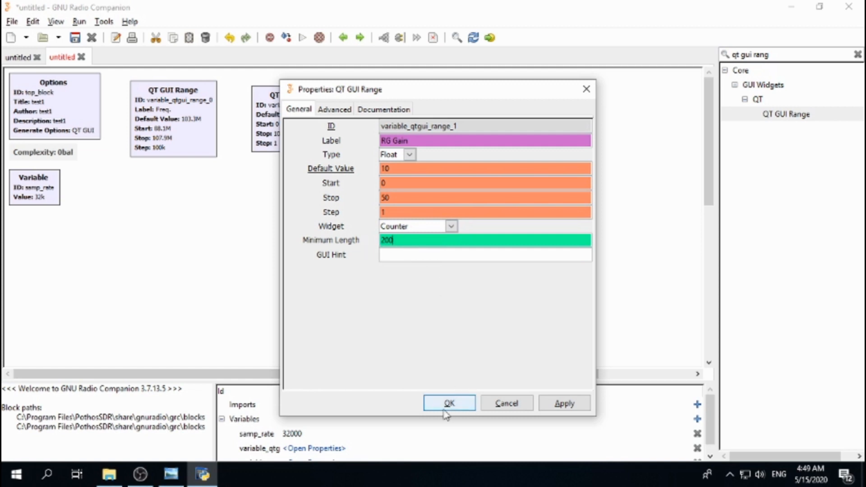
pyautogui.click(466, 406)
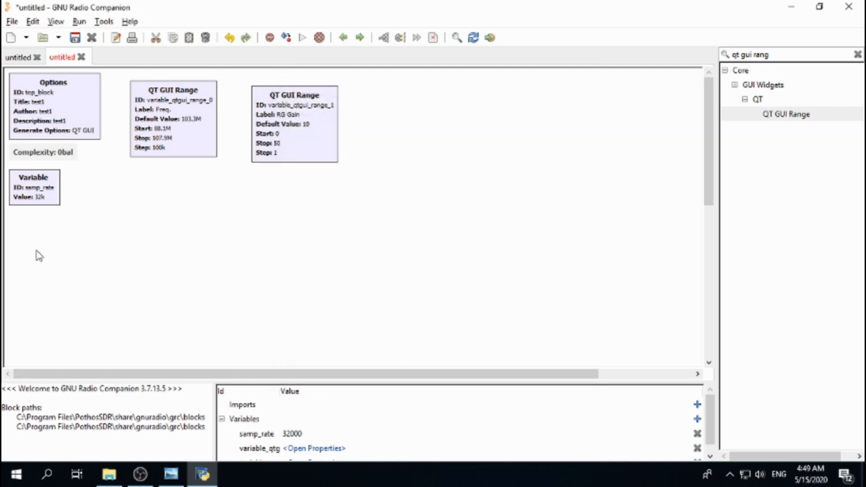
# Step: Set the samp_rate Variable's value to 1024000
pyautogui.hotkey('alt', 'Tab')
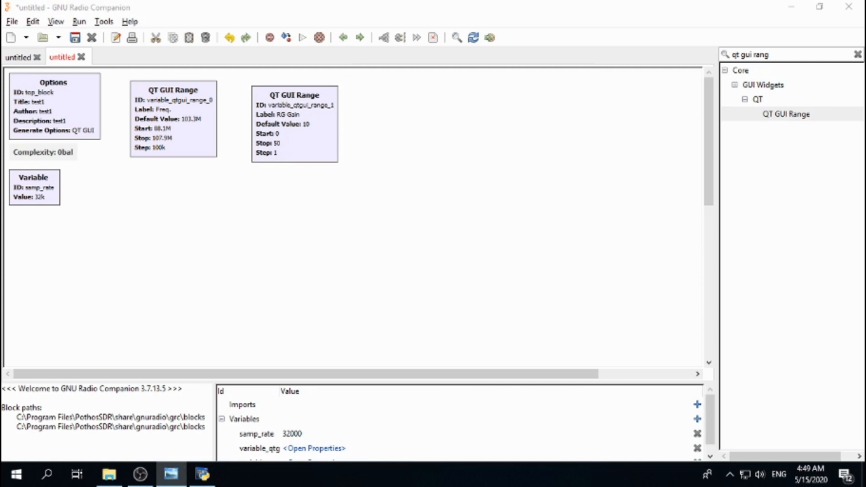
pyautogui.click(35, 189)
pyautogui.doubleClick(30, 197)
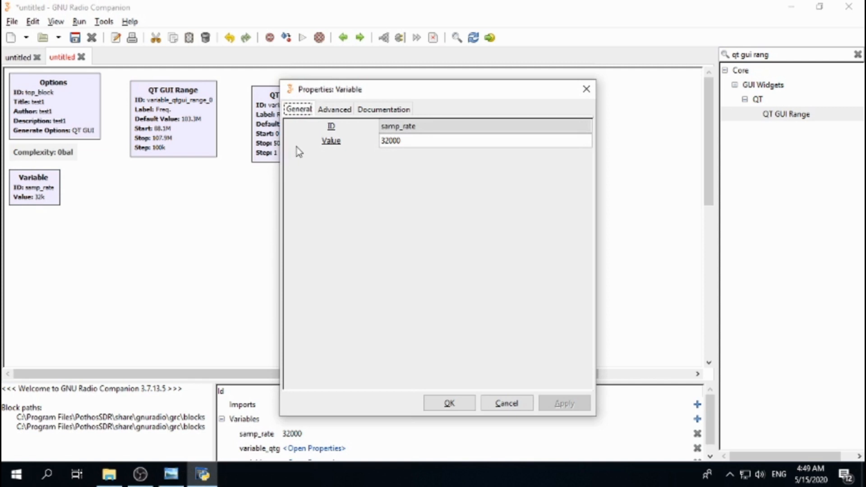
pyautogui.doubleClick(435, 142)
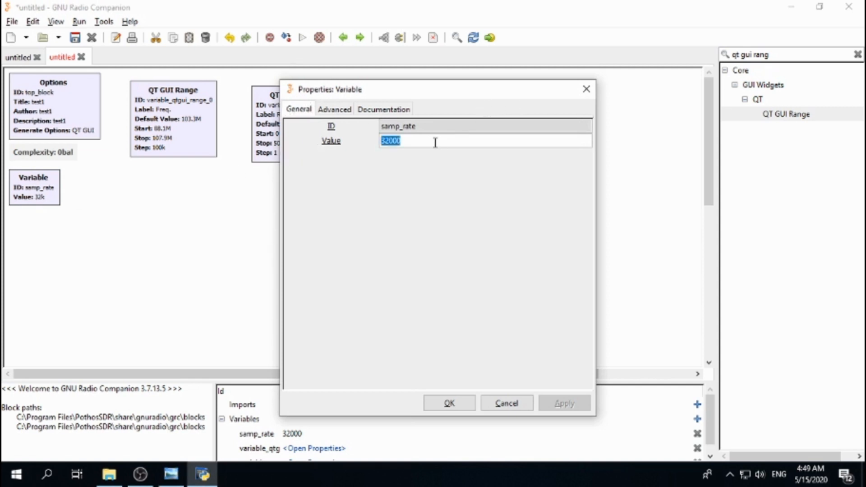
pyautogui.write('10')
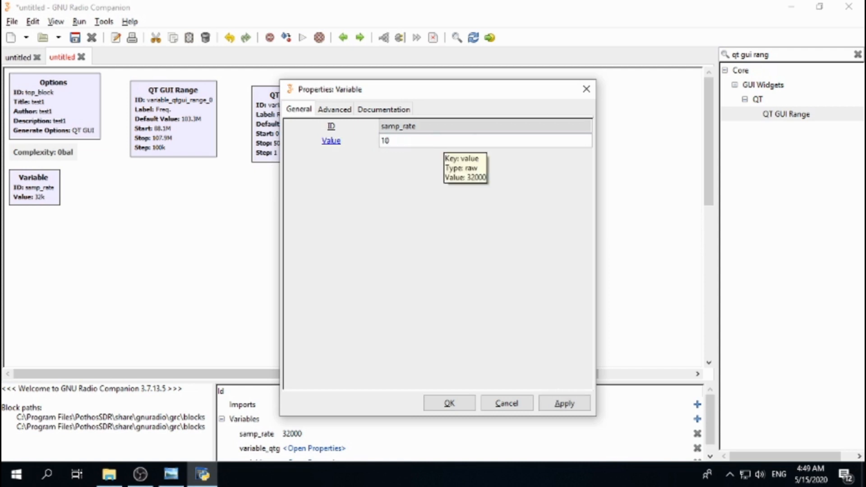
pyautogui.write('24000')
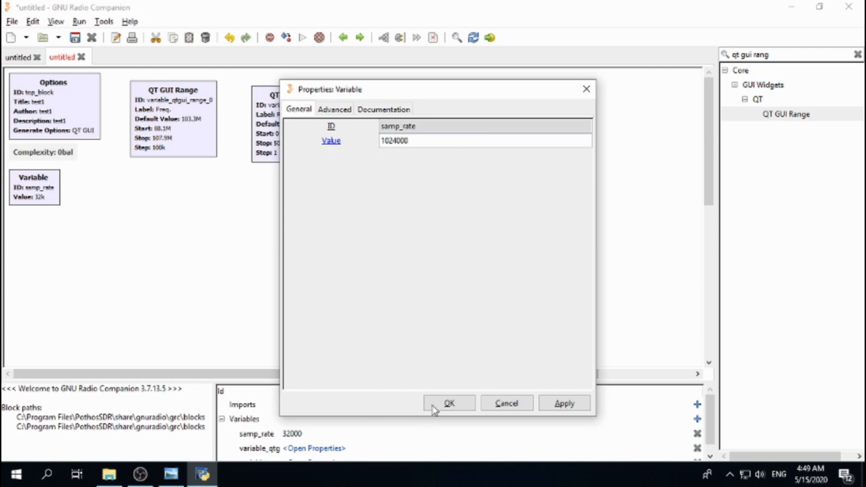
pyautogui.click(433, 406)
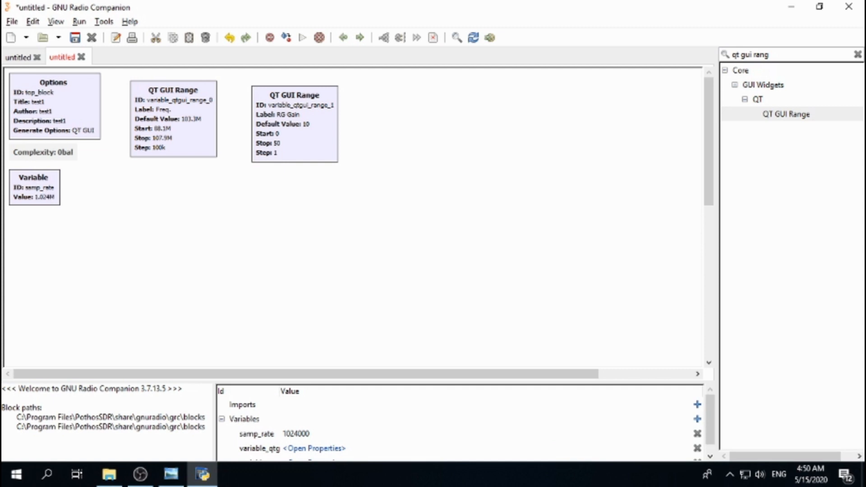
# Step: Search the block library for variable and add a new Variable block below samp_rate
pyautogui.hotkey('alt', 'Tab')
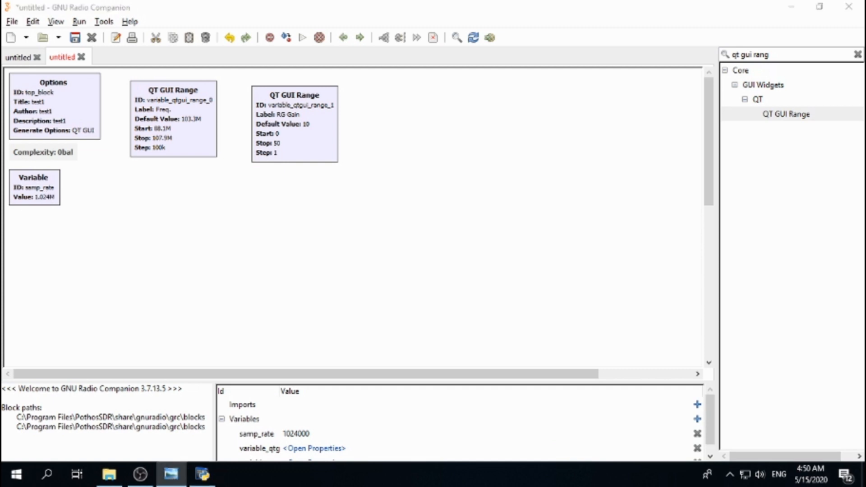
pyautogui.click(39, 187)
pyautogui.tripleClick(782, 54)
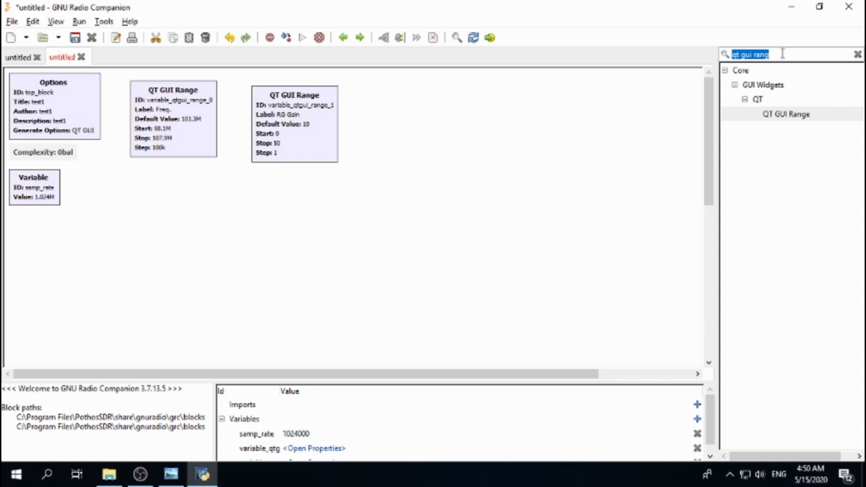
pyautogui.write('variable')
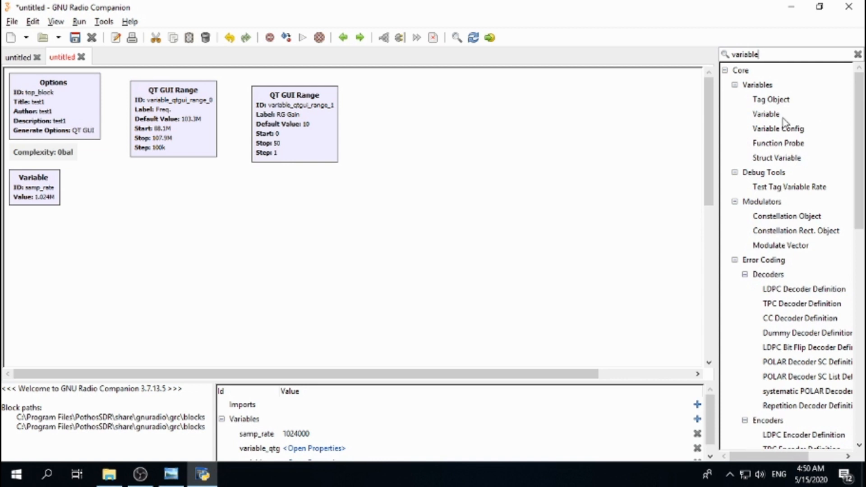
pyautogui.doubleClick(765, 119)
pyautogui.moveTo(478, 306); pyautogui.dragTo(13, 210)
# Step: Open the new Variable's properties, set its ID to down_rate and its Value to 250e3, then confirm
pyautogui.doubleClick(45, 234)
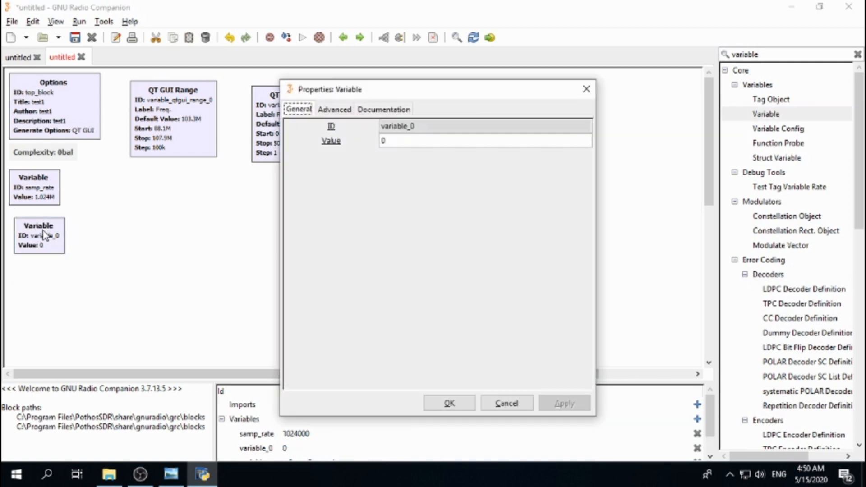
pyautogui.doubleClick(421, 131)
pyautogui.tripleClick(426, 128)
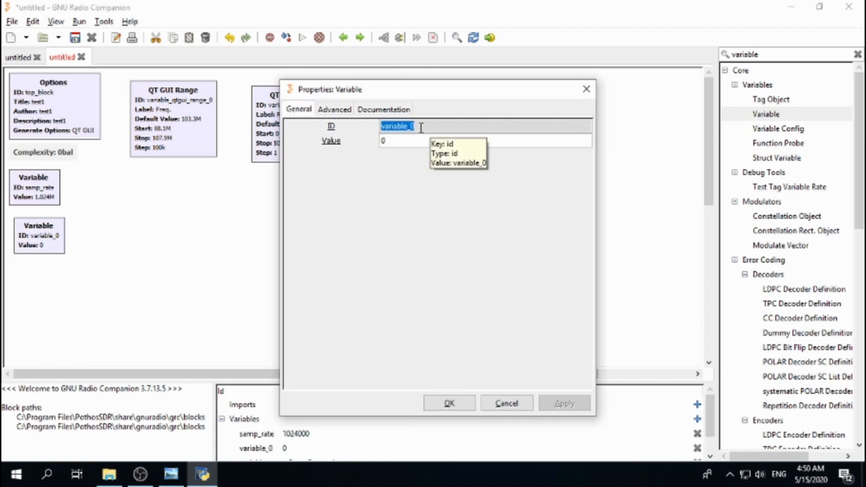
pyautogui.write('down')
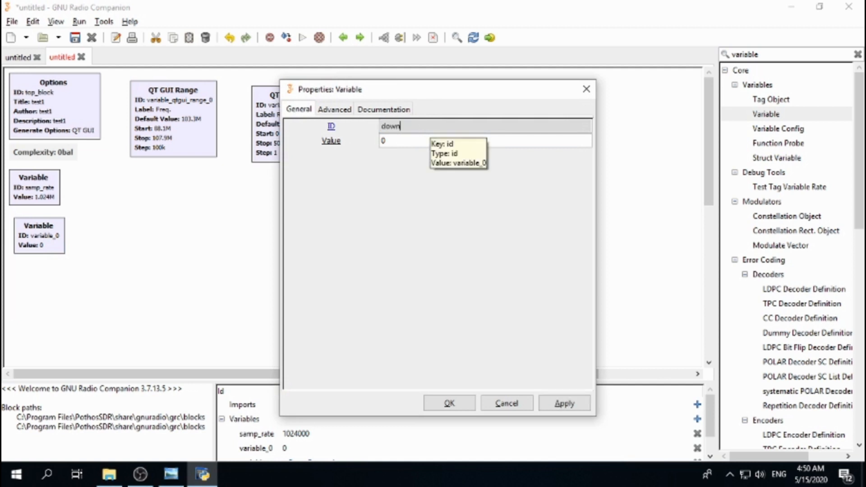
pyautogui.write('_rate')
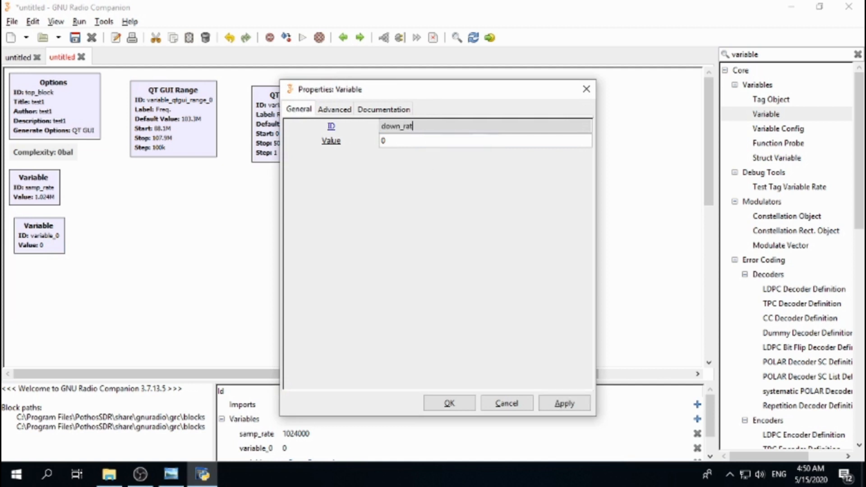
pyautogui.click(416, 143)
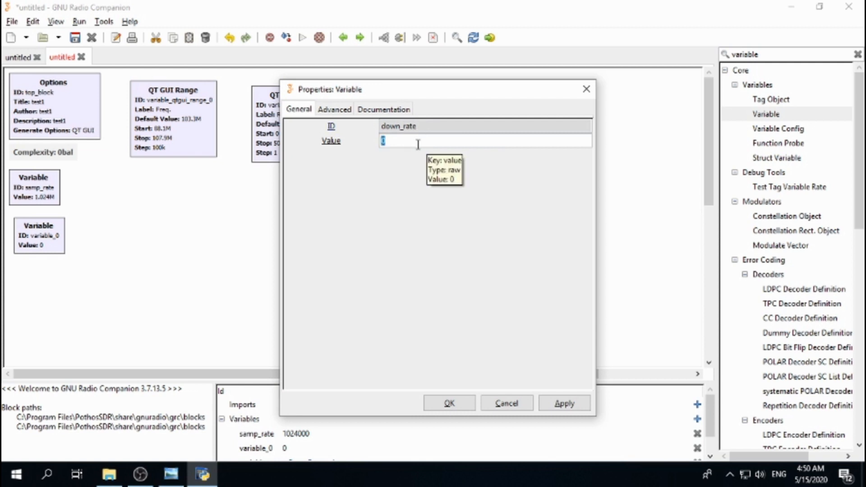
pyautogui.write('250e3')
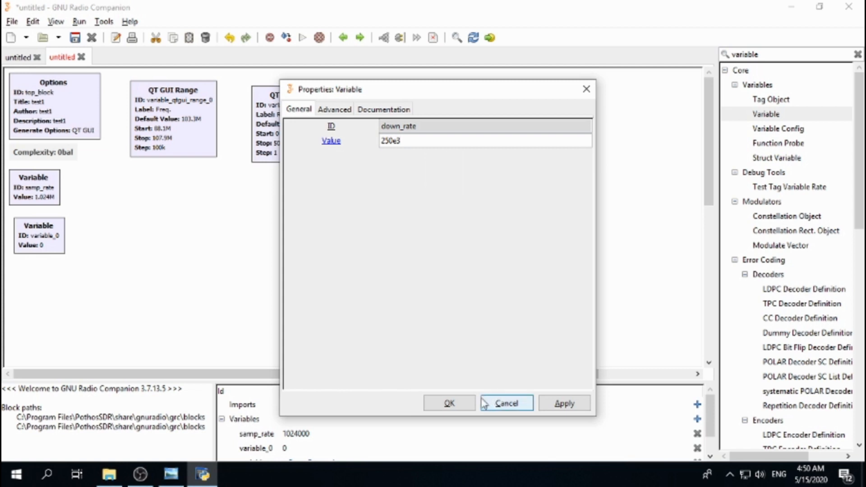
pyautogui.click(449, 403)
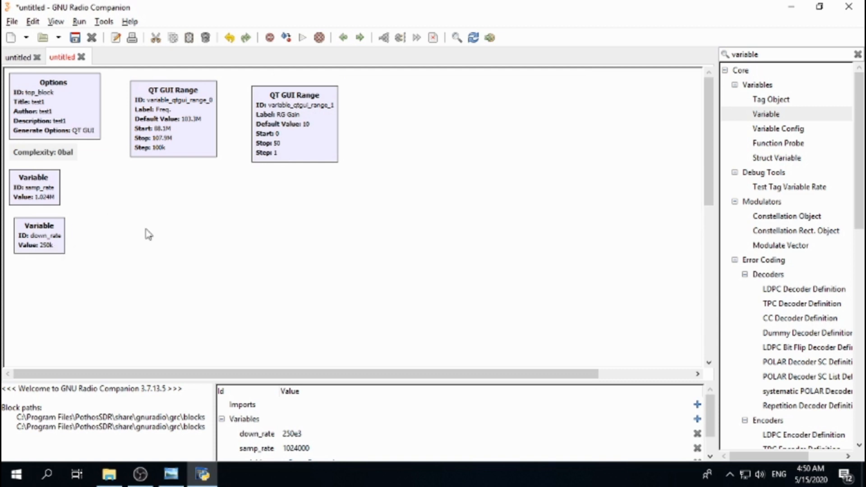
# Step: Search the block library for osmocom and place an osmocom Source block below the frequency range
pyautogui.hotkey('alt', 'Tab')
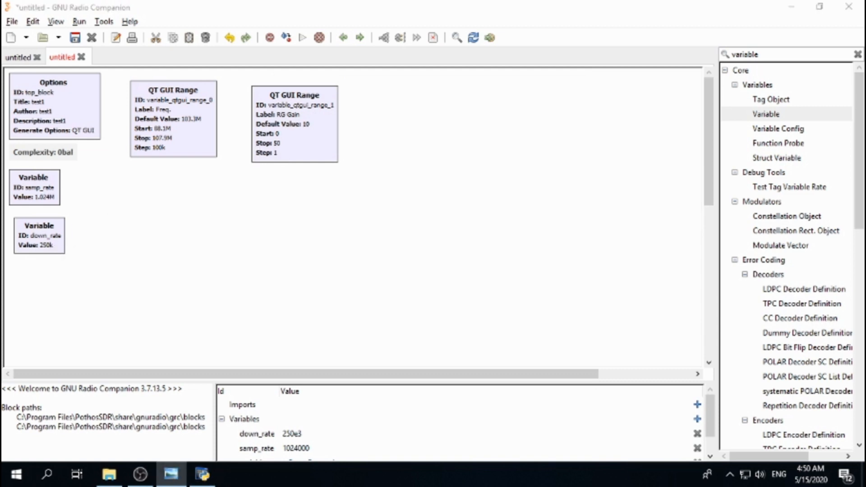
pyautogui.doubleClick(764, 54)
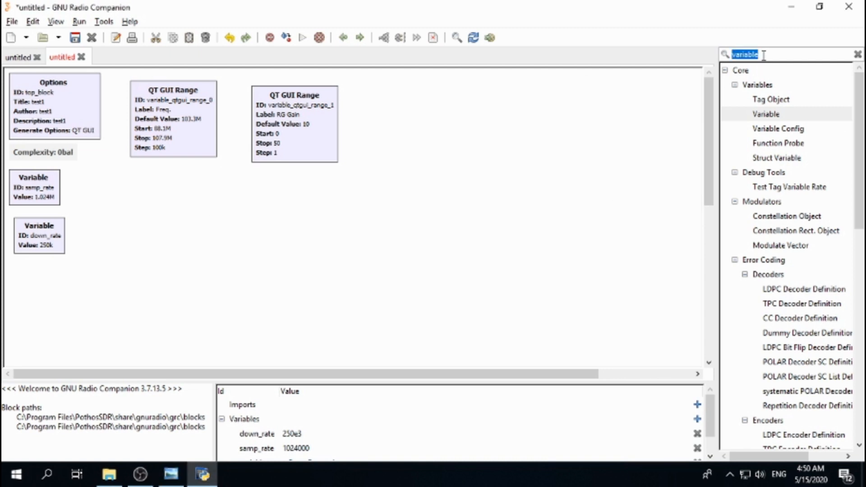
pyautogui.write('osmoco')
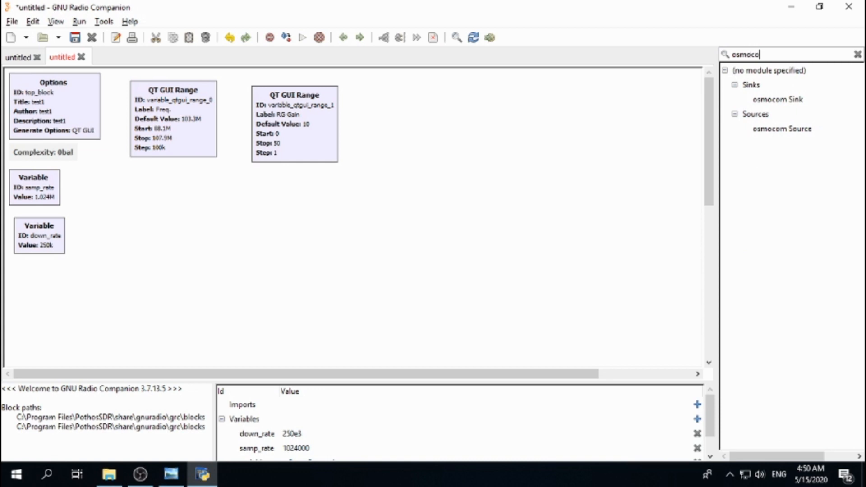
pyautogui.click(783, 129)
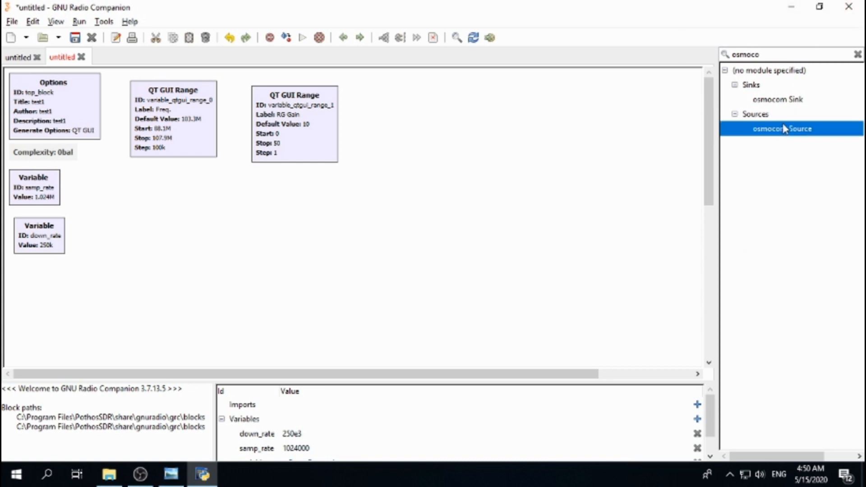
pyautogui.moveTo(468, 304); pyautogui.dragTo(151, 236)
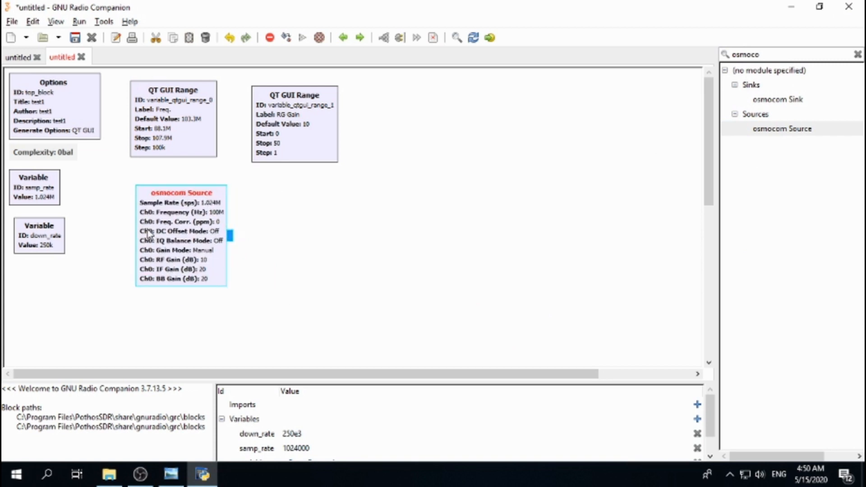
# Step: Open the osmocom Source properties and set Ch0: Frequency (Hz) to variable_qtgui_range_0
pyautogui.doubleClick(188, 235)
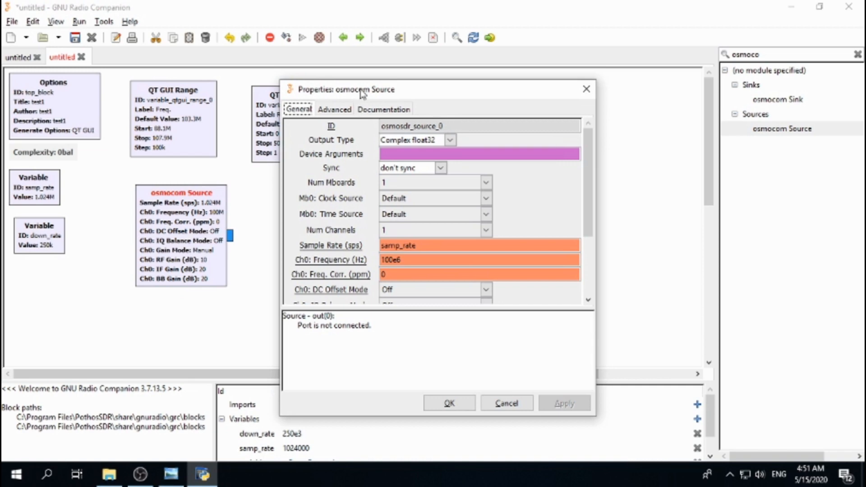
pyautogui.moveTo(365, 91); pyautogui.dragTo(428, 91)
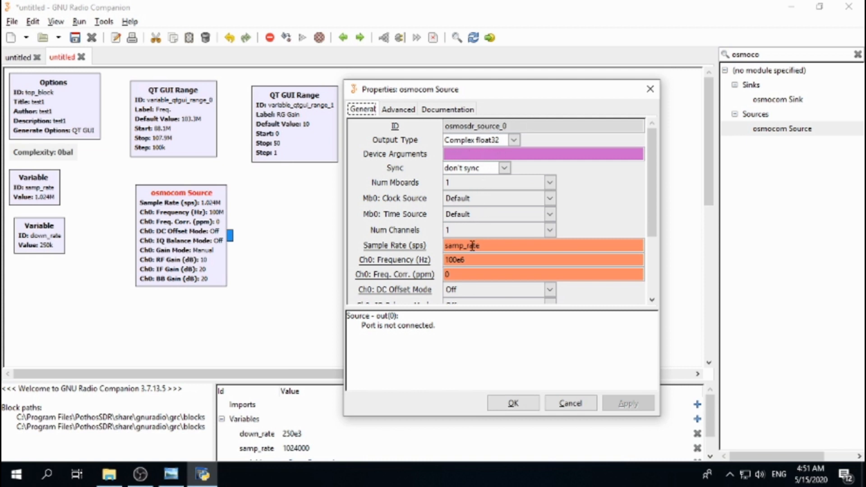
pyautogui.moveTo(490, 251)
pyautogui.click(481, 262)
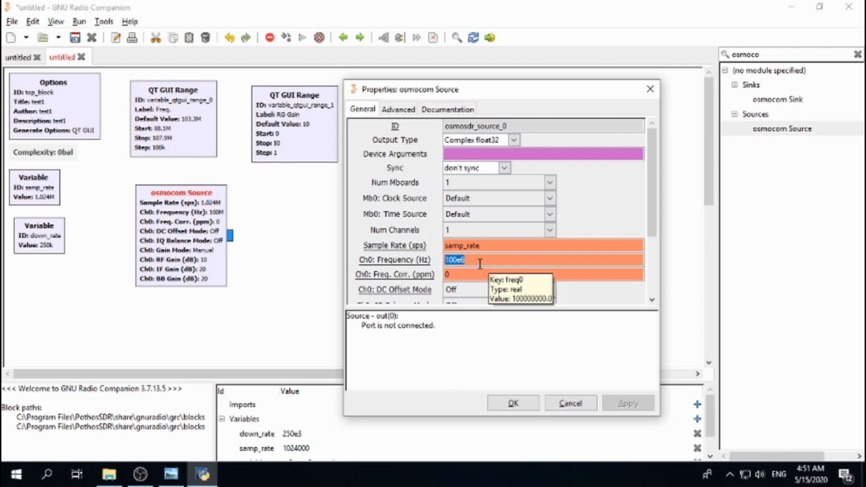
pyautogui.write('var')
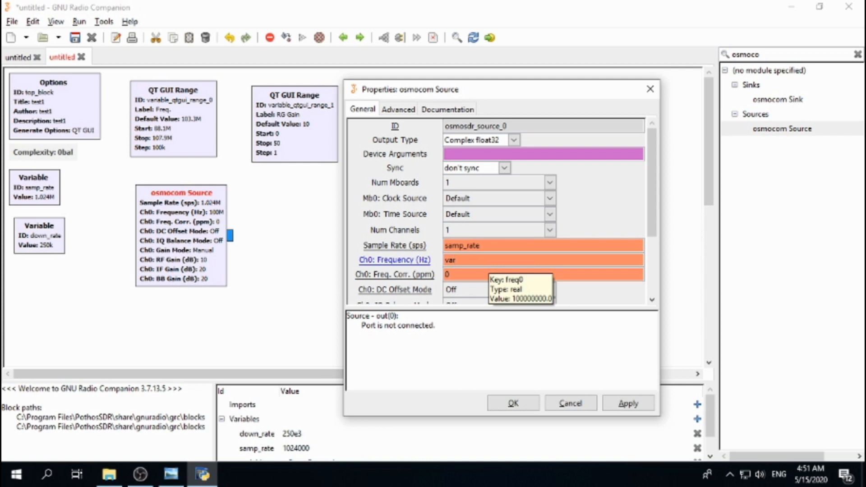
pyautogui.write('iable_qtgui_range_0')
# Step: Set the source's Ch0: RF Gain (dB) to variable_qtgui_range_1 and confirm the properties
pyautogui.moveTo(658, 189); pyautogui.dragTo(658, 270)
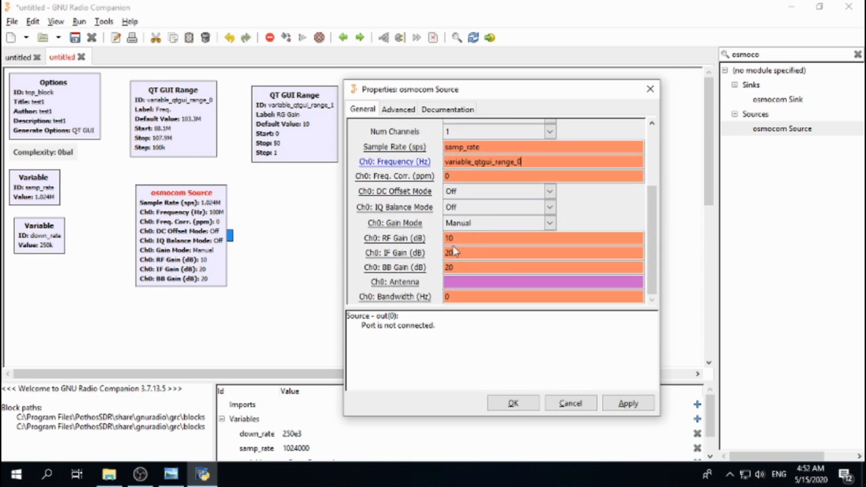
pyautogui.doubleClick(462, 239)
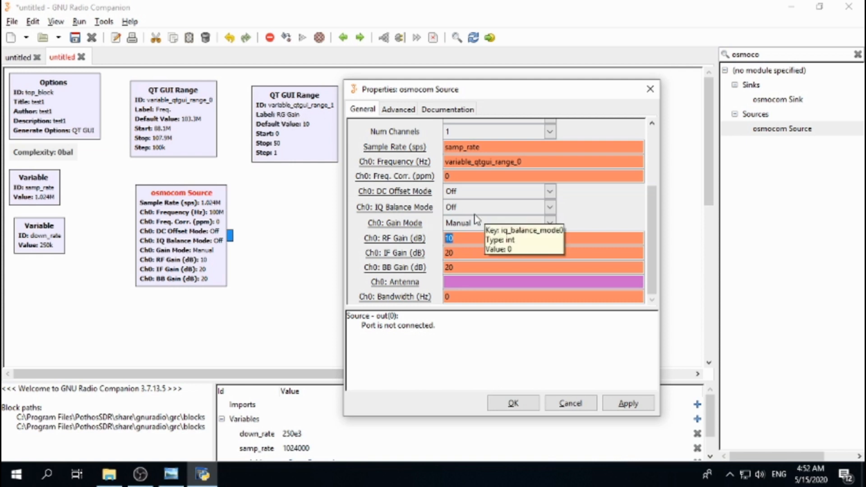
pyautogui.write('variable')
pyautogui.write('_qtg')
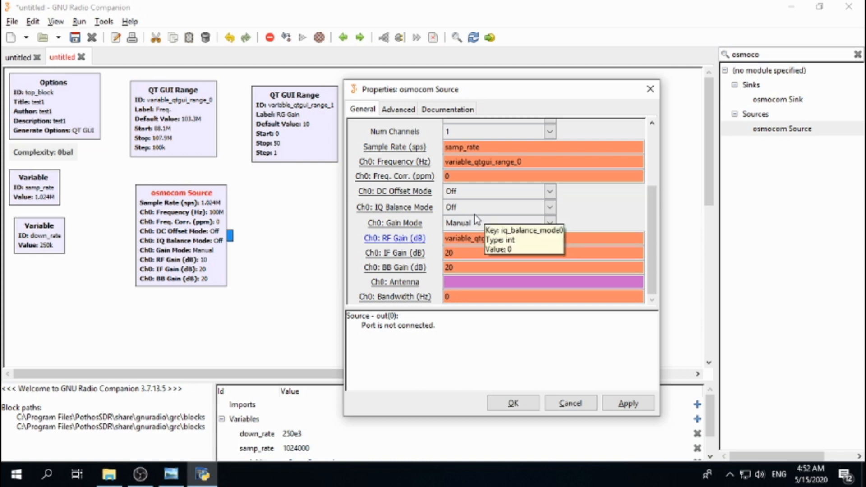
pyautogui.write('ui_')
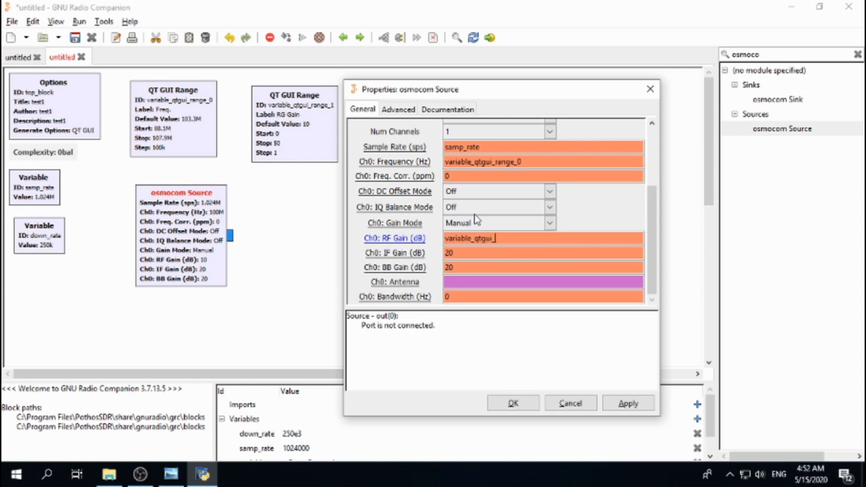
pyautogui.write('ran')
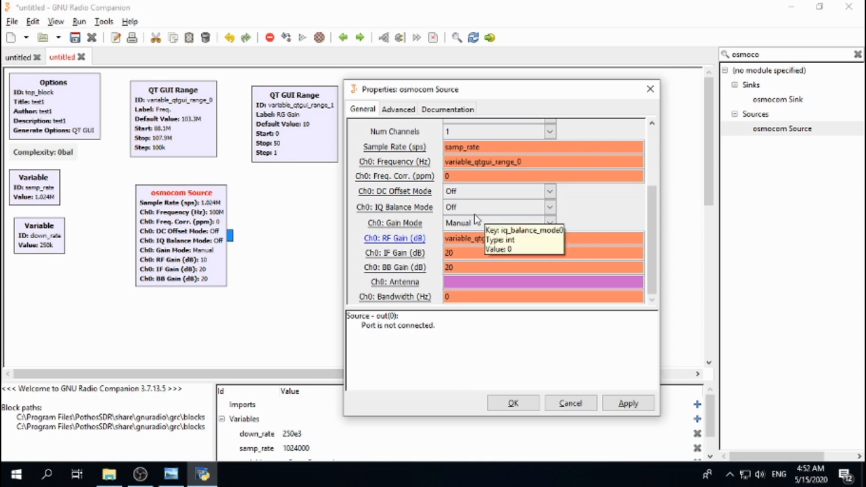
pyautogui.write('ge_1')
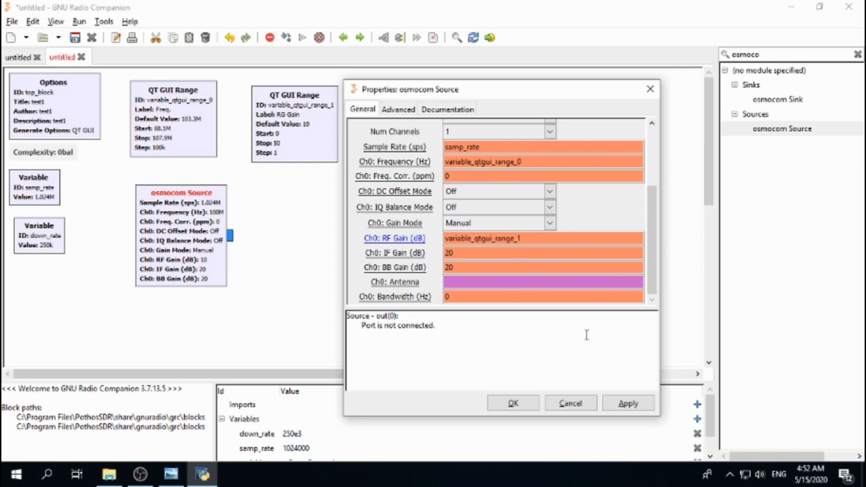
pyautogui.click(521, 407)
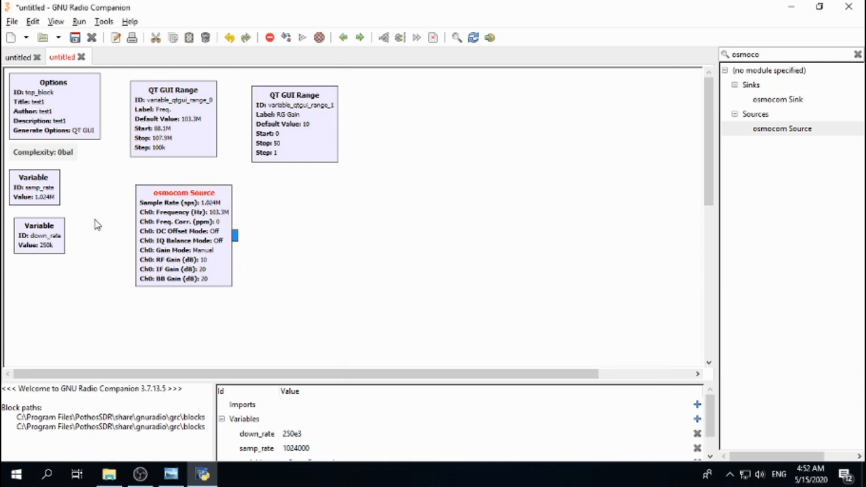
# Step: Search for qt gui and place a QT GUI Sink block to the right of the osmocom Source
pyautogui.hotkey('alt', 'Tab')
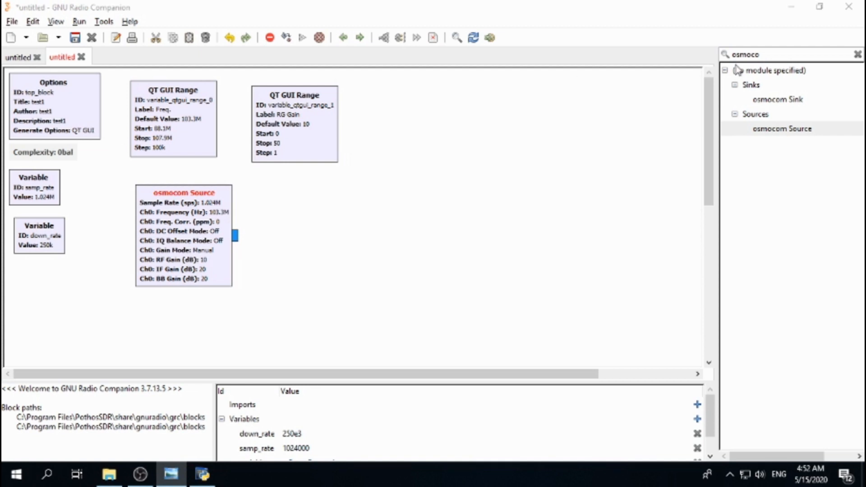
pyautogui.click(780, 54)
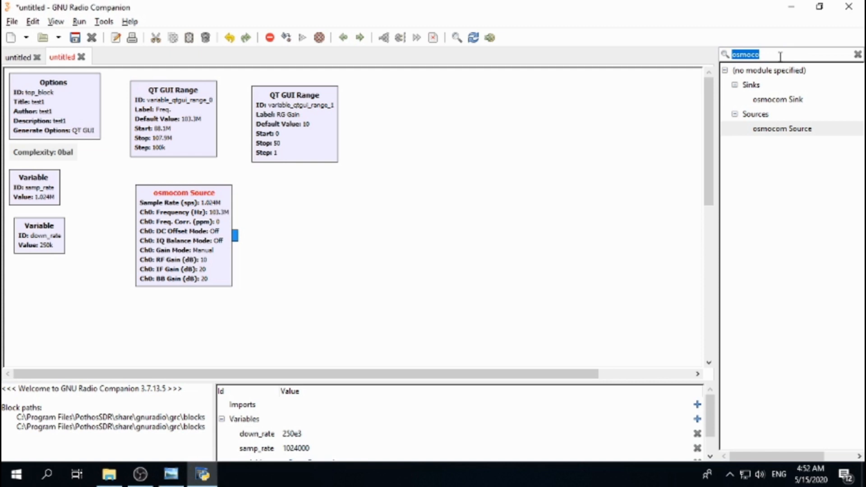
pyautogui.write('qt')
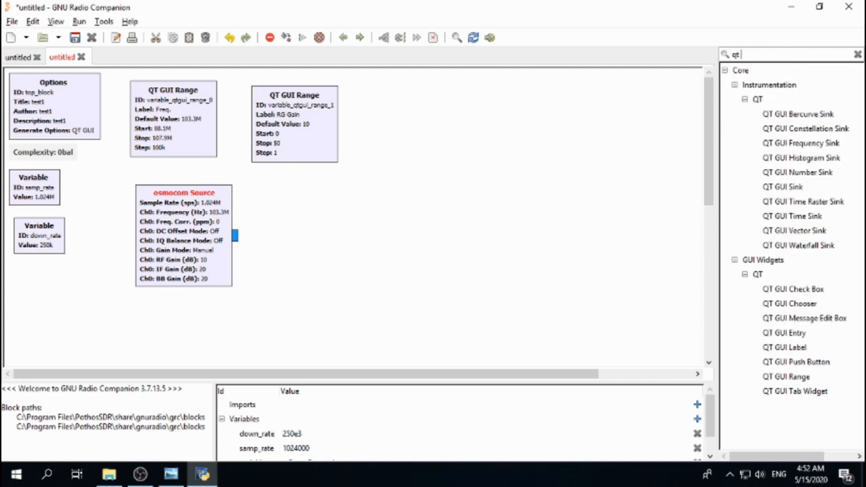
pyautogui.write(' gui')
pyautogui.doubleClick(780, 188)
pyautogui.moveTo(504, 223); pyautogui.dragTo(349, 231)
pyautogui.doubleClick(349, 231)
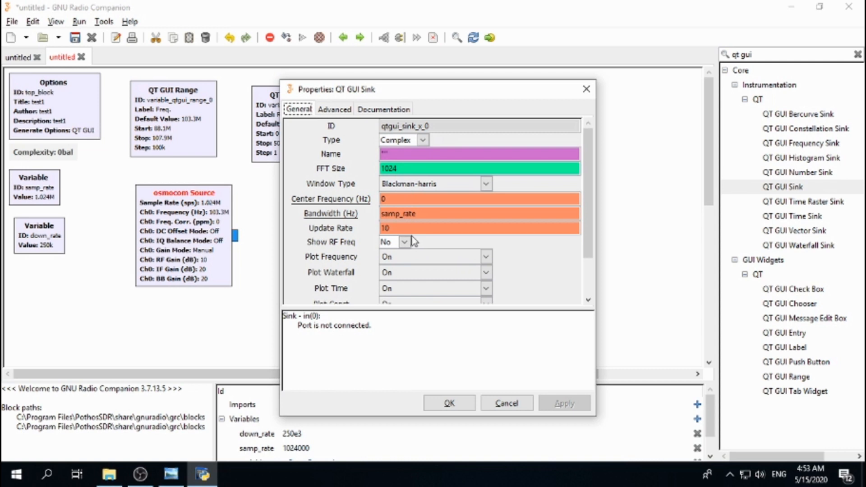
pyautogui.click(442, 406)
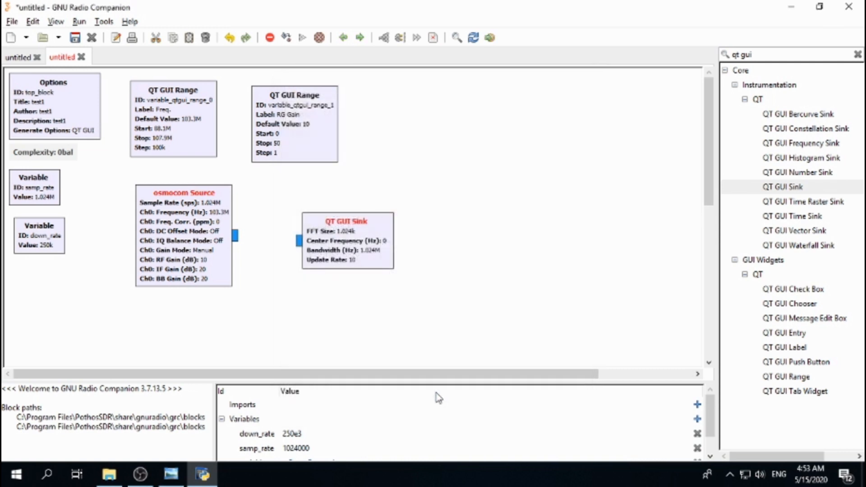
# Step: Search the block library for low pass and add a Low Pass Filter block to the canvas
pyautogui.hotkey('alt', 'Tab')
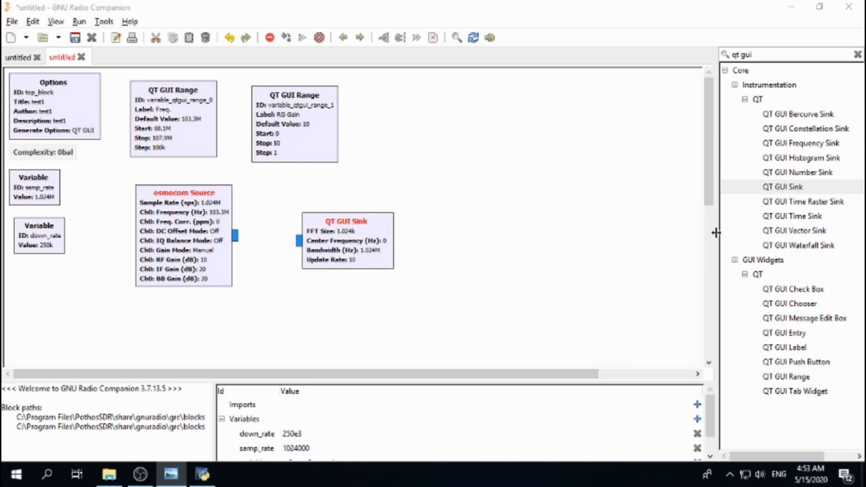
pyautogui.click(779, 53)
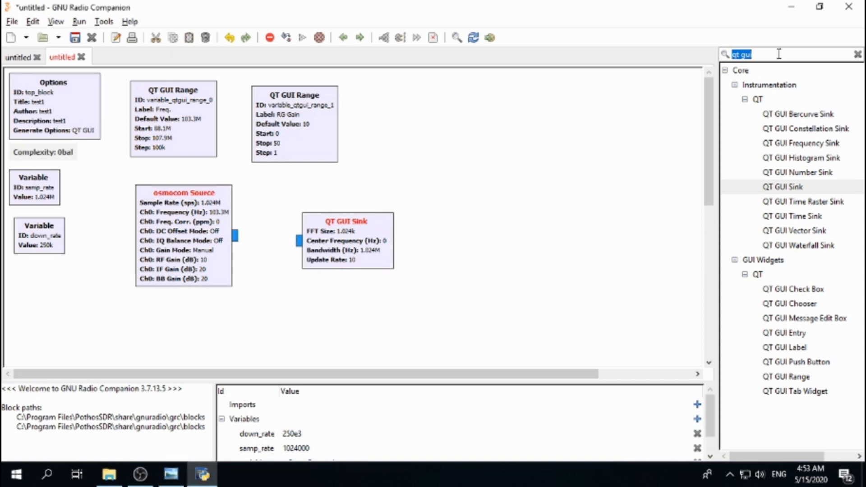
pyautogui.write('low pa')
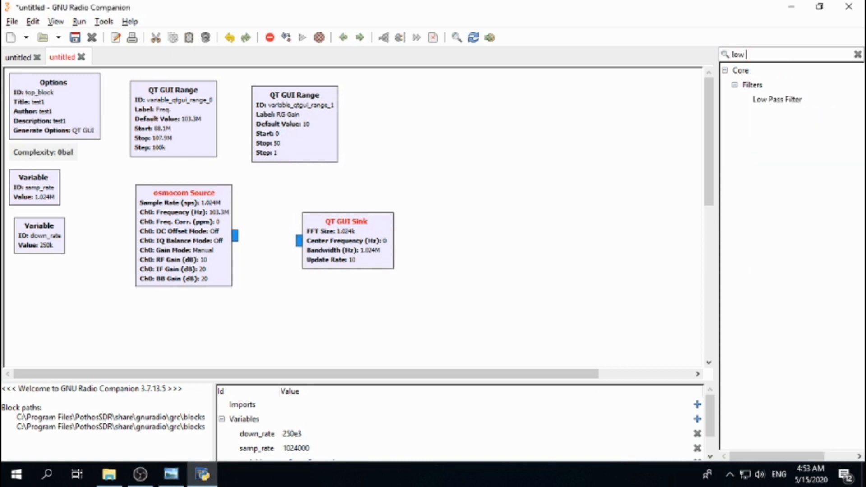
pyautogui.doubleClick(777, 99)
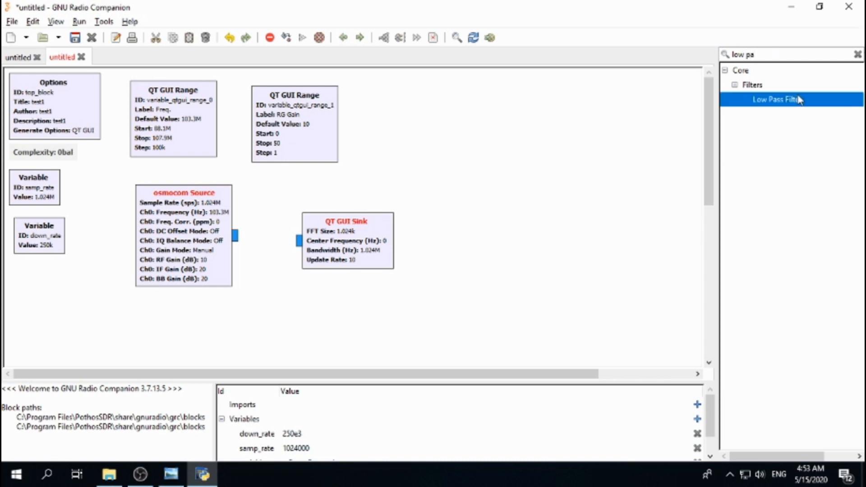
pyautogui.moveTo(287, 306); pyautogui.dragTo(471, 143)
# Step: Open the Low Pass Filter properties and set its Gain to 2
pyautogui.doubleClick(474, 131)
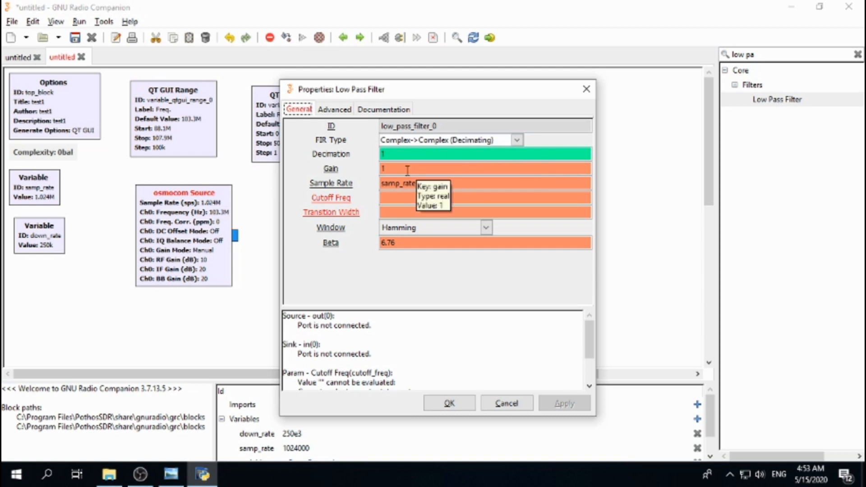
pyautogui.doubleClick(392, 155)
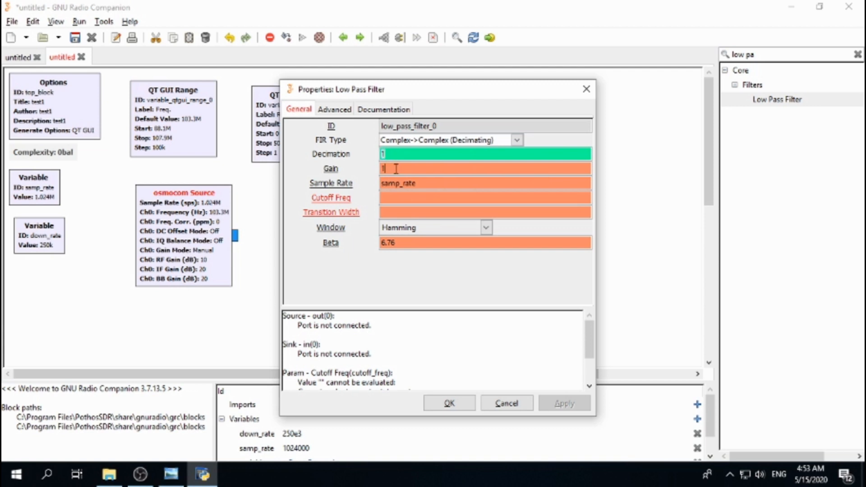
pyautogui.doubleClick(396, 169)
pyautogui.write('2')
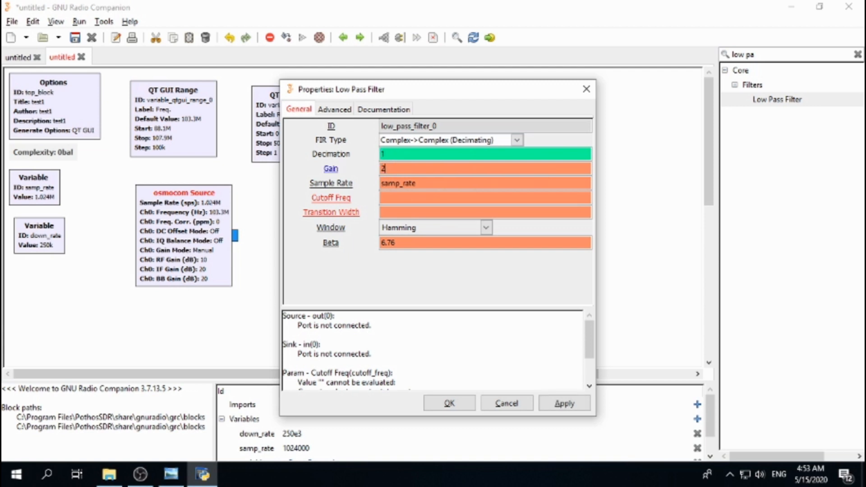
# Step: Set the filter's Cutoff Freq to 100e3 and Transition Width to 10e3, choosing the Kaiser window
pyautogui.click(404, 197)
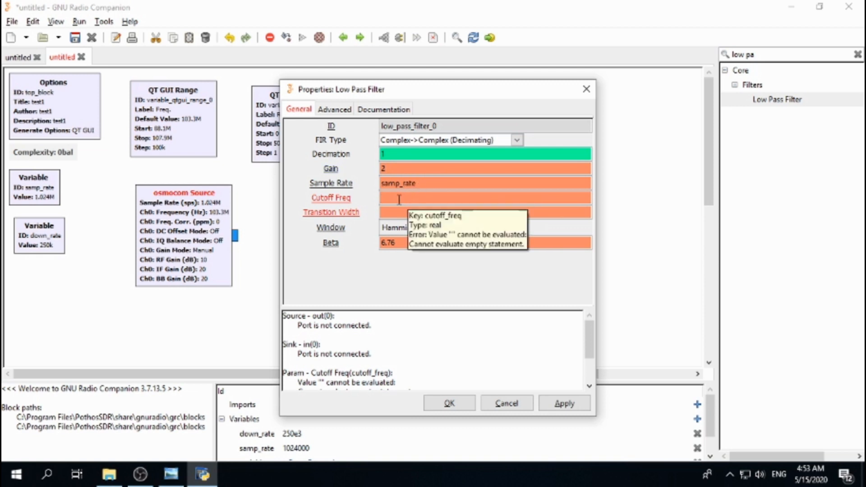
pyautogui.write('100e3')
pyautogui.click(395, 213)
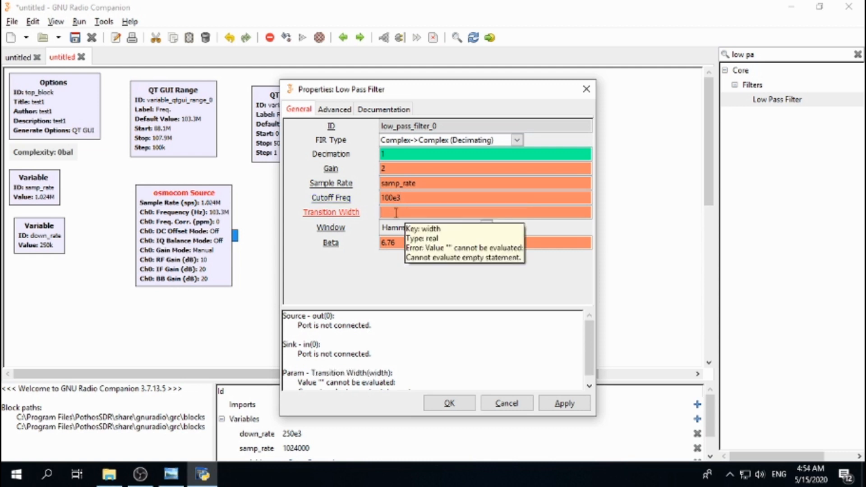
pyautogui.write('10e3')
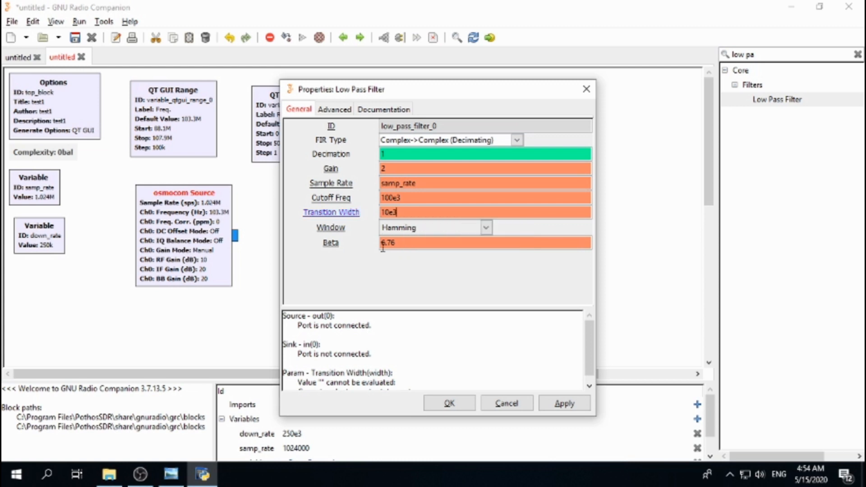
pyautogui.click(486, 228)
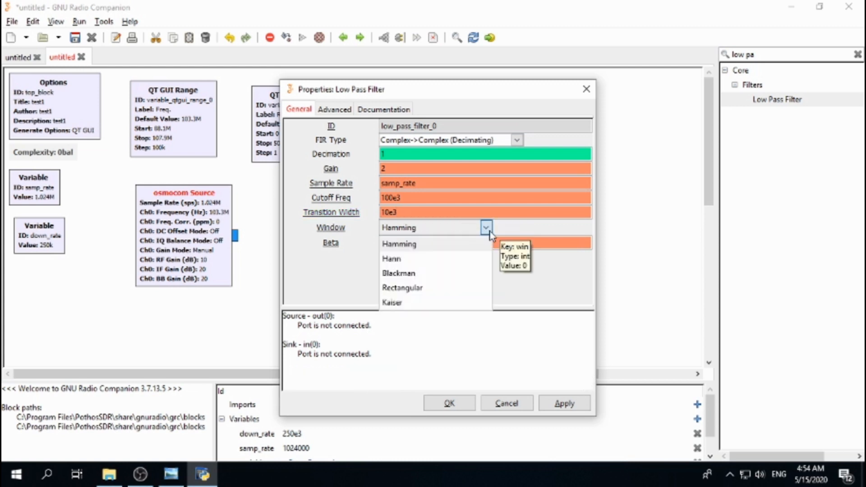
pyautogui.click(393, 303)
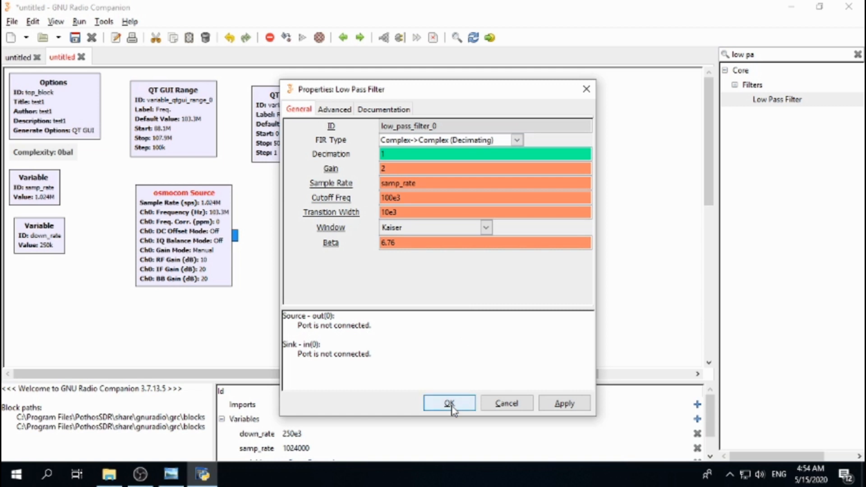
# Step: Set the filter's Decimation to int(samp_rate/down_rate) and confirm the properties
pyautogui.doubleClick(388, 155)
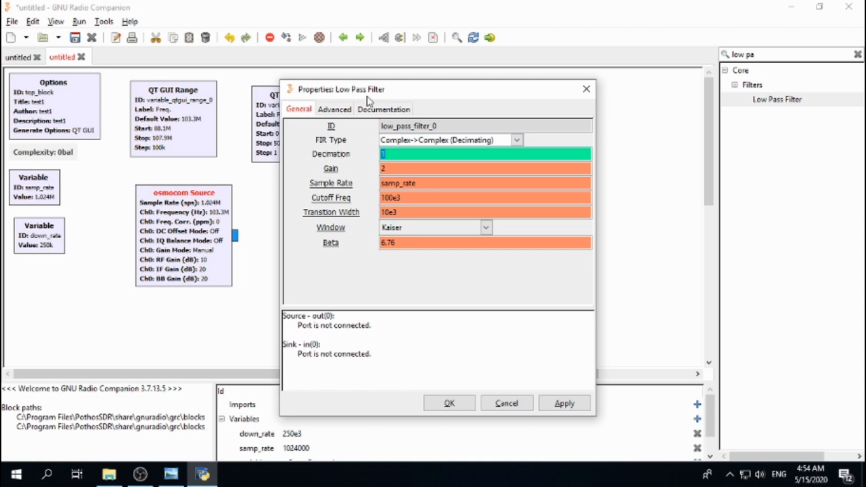
pyautogui.write('int(samp_rate/down')
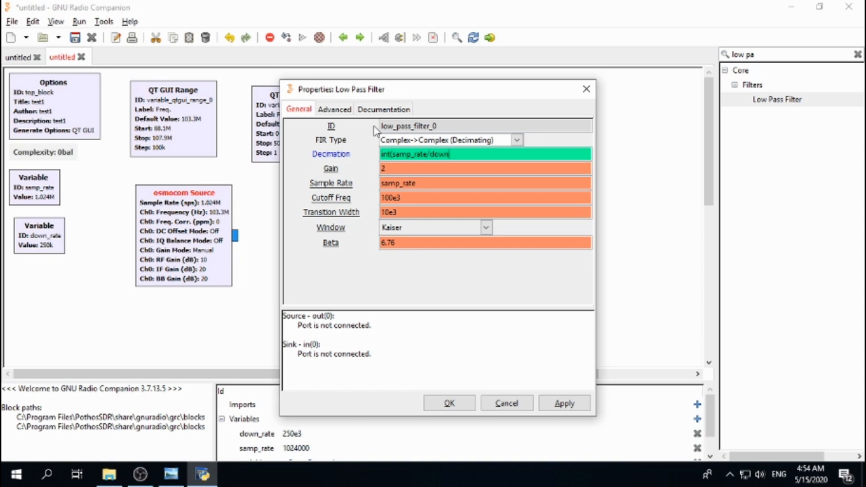
pyautogui.write('_rate)')
pyautogui.click(457, 406)
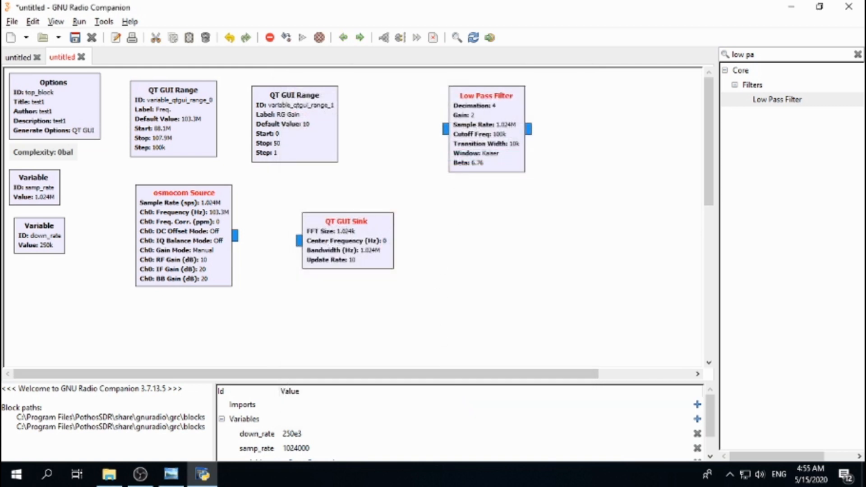
# Step: Search for wb and place a WBFM Receive block to the right of the Low Pass Filter
pyautogui.hotkey('alt', 'Tab')
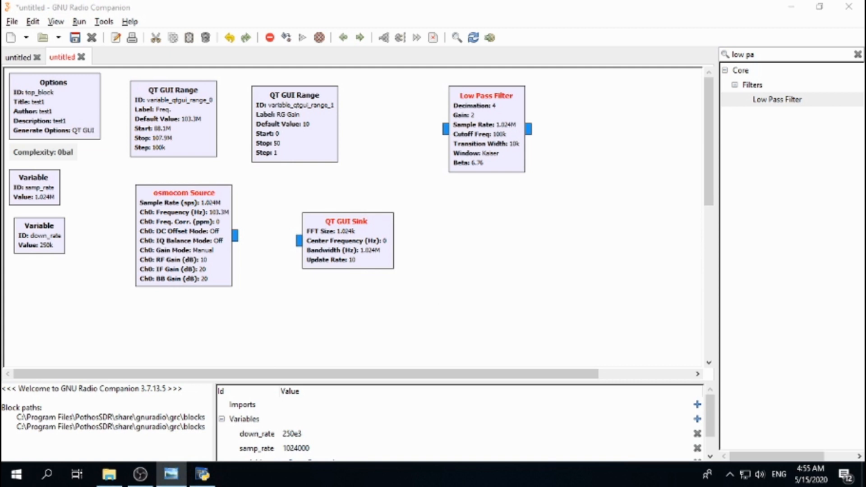
pyautogui.click(758, 55)
pyautogui.tripleClick(758, 55)
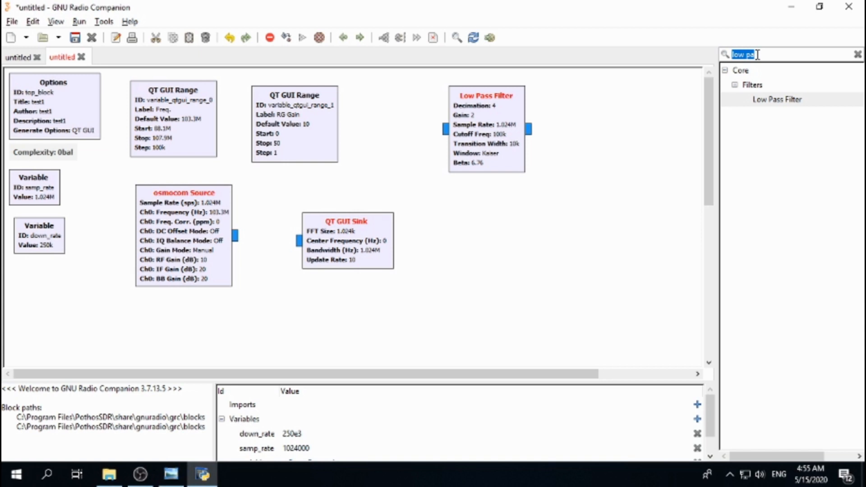
pyautogui.write('wb')
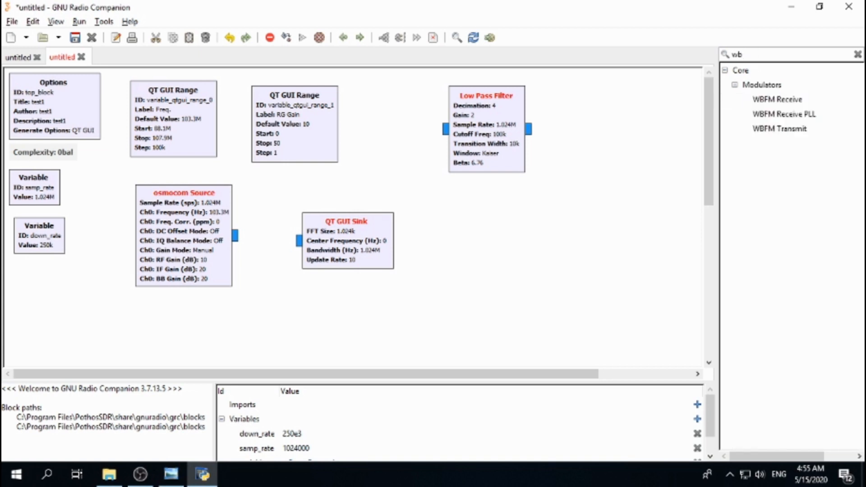
pyautogui.click(779, 101)
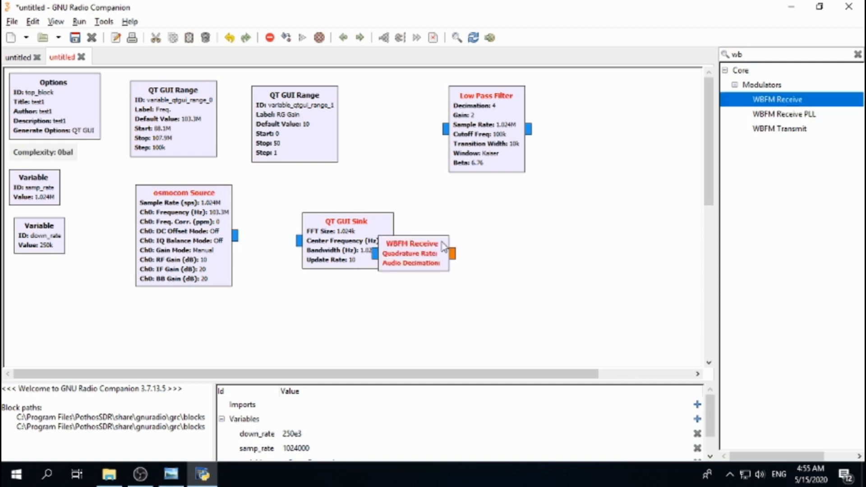
pyautogui.moveTo(432, 256); pyautogui.dragTo(596, 124)
# Step: Set the WBFM Receive Quadrature Rate to down_rate and Audio Decimation to 1, then confirm
pyautogui.doubleClick(596, 124)
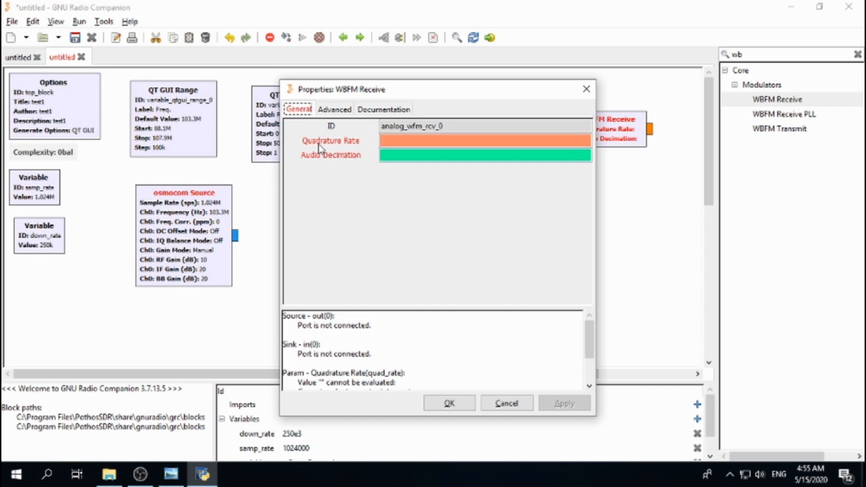
pyautogui.click(402, 140)
pyautogui.write('do')
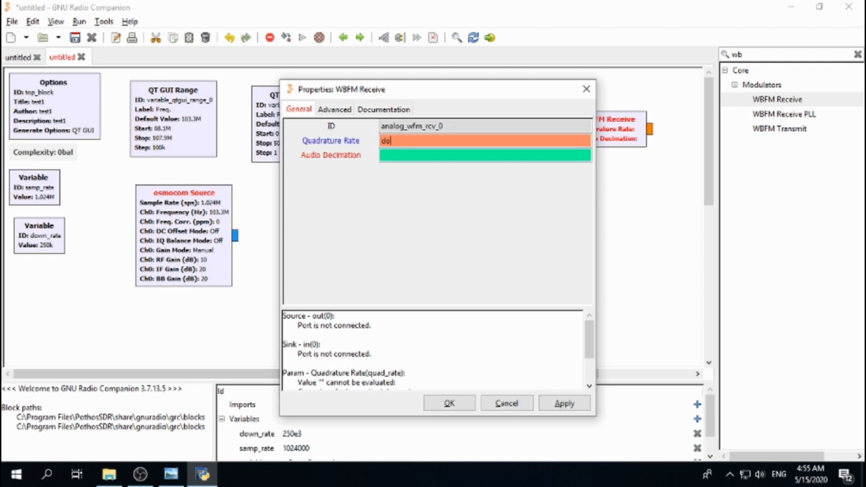
pyautogui.write('wn_rate')
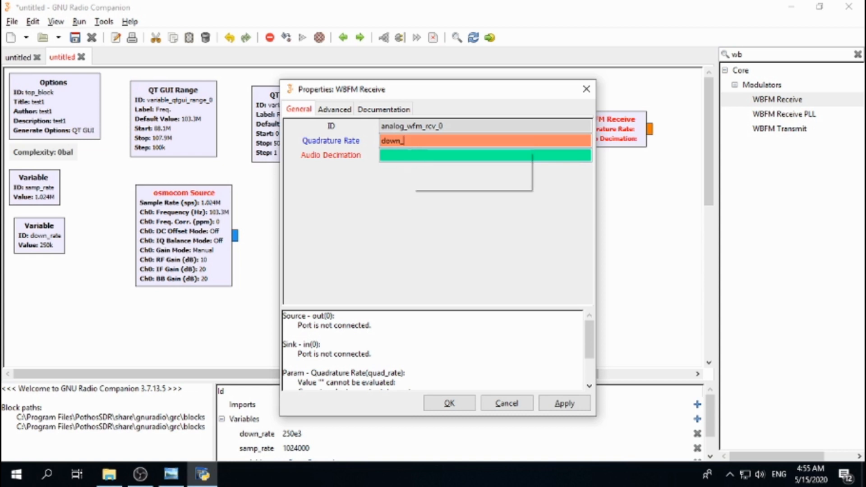
pyautogui.click(394, 155)
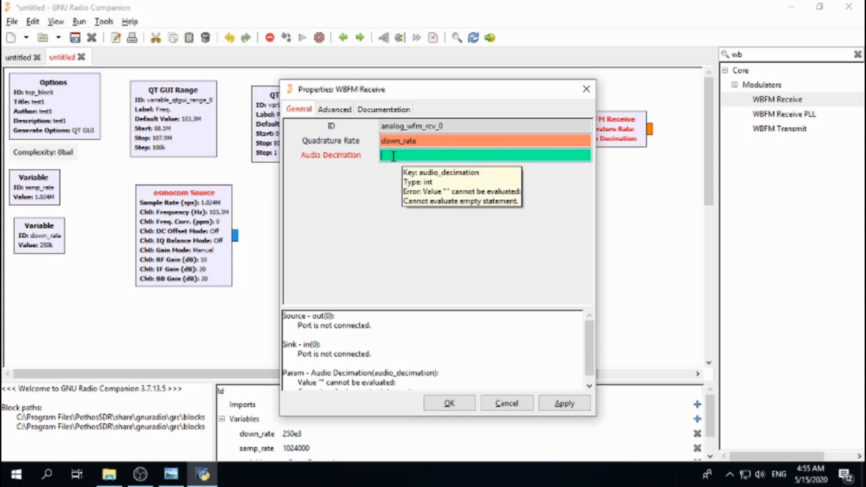
pyautogui.write('1')
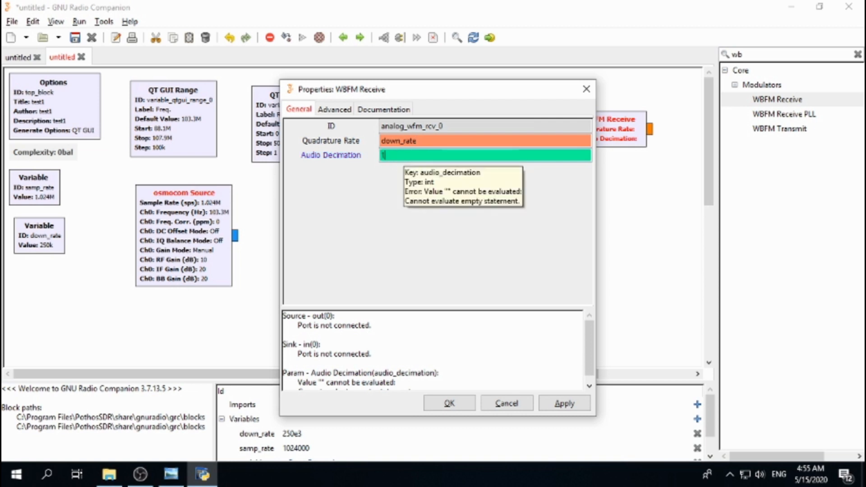
pyautogui.click(450, 403)
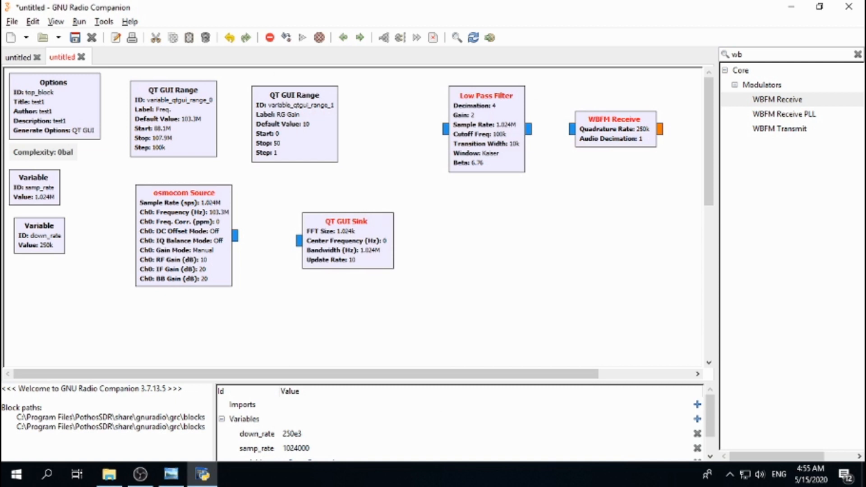
# Step: Search for rational and place a Rational Resampler block below the Low Pass Filter
pyautogui.hotkey('alt', 'Tab')
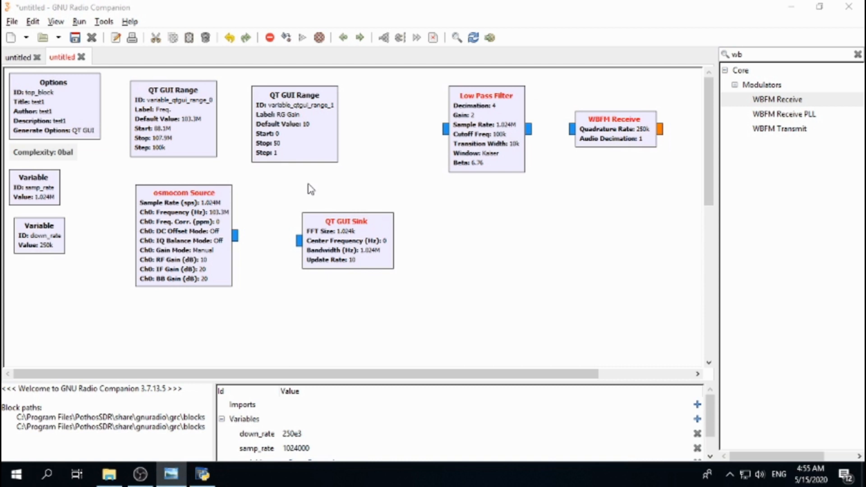
pyautogui.click(772, 55)
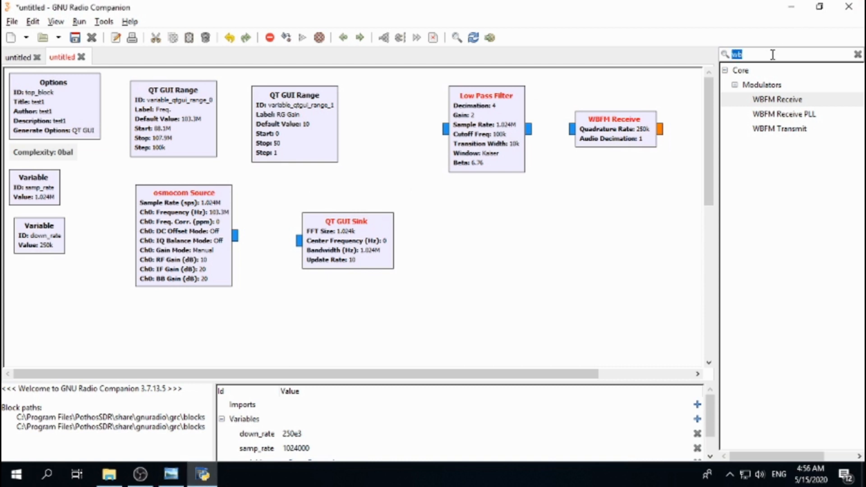
pyautogui.write('rasi')
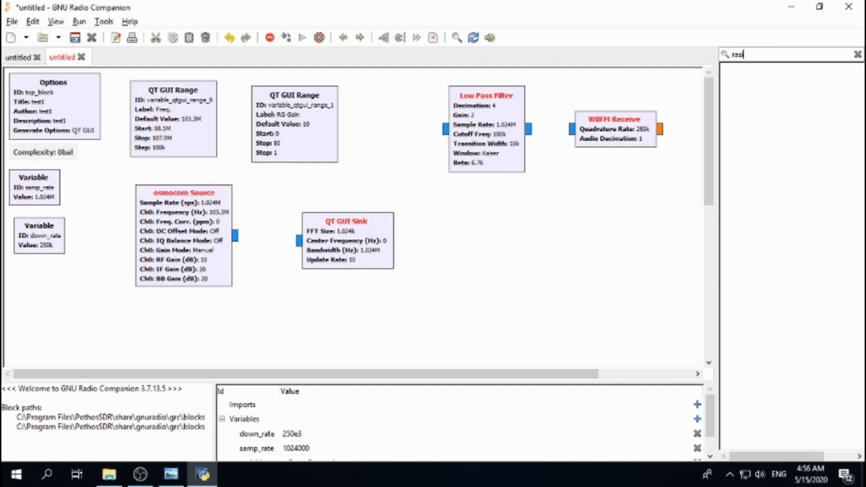
pyautogui.press('BackSpace')
pyautogui.press('BackSpace')
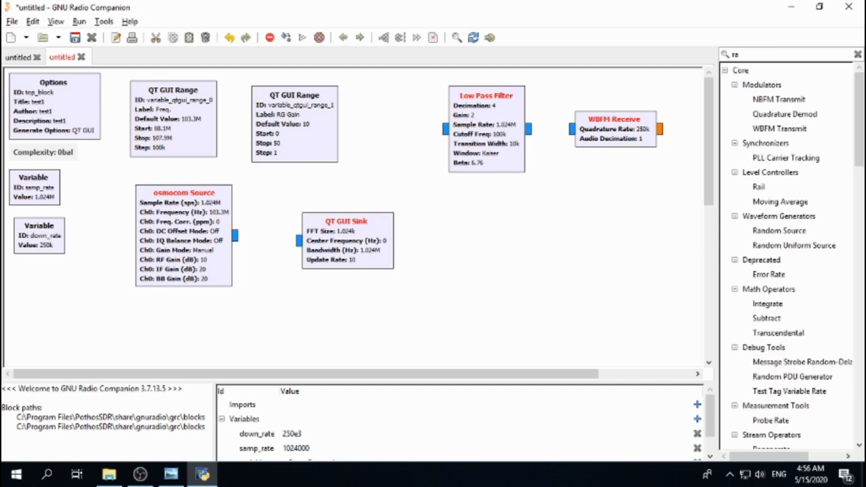
pyautogui.write('tional')
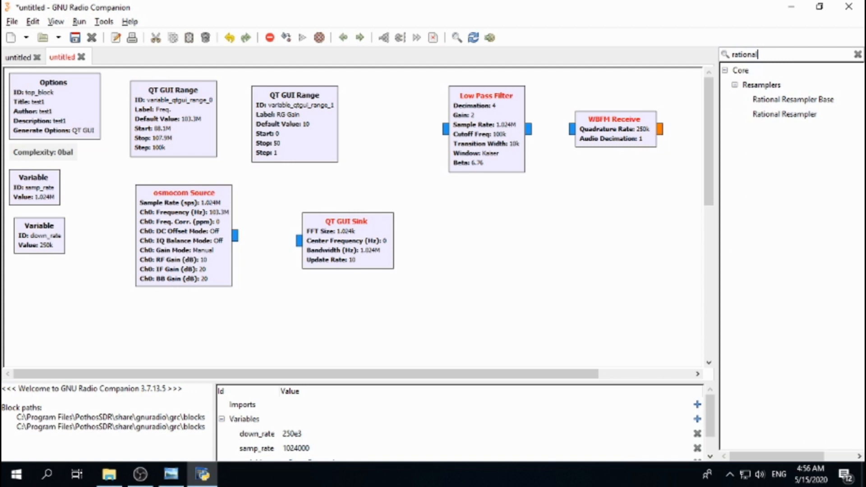
pyautogui.doubleClick(784, 115)
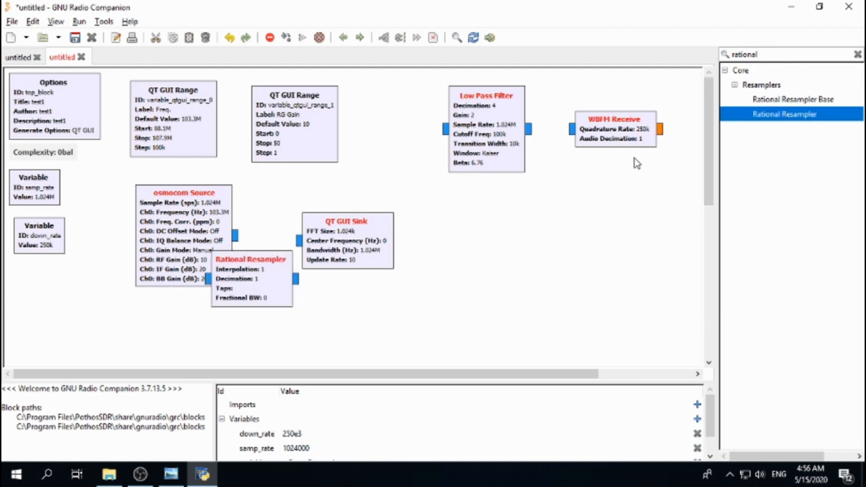
pyautogui.moveTo(251, 262); pyautogui.dragTo(493, 230)
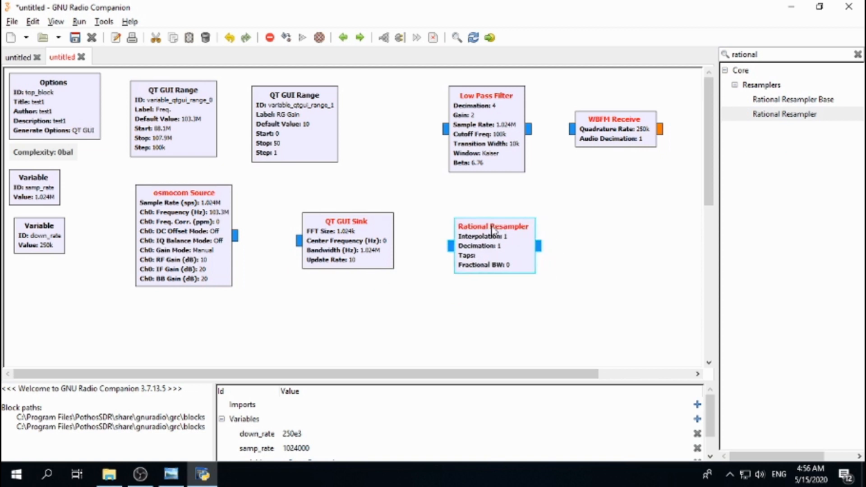
# Step: Set the resampler type to Float->Float (Real Taps), Interpolation 24 and Decimation 250, then confirm
pyautogui.doubleClick(494, 242)
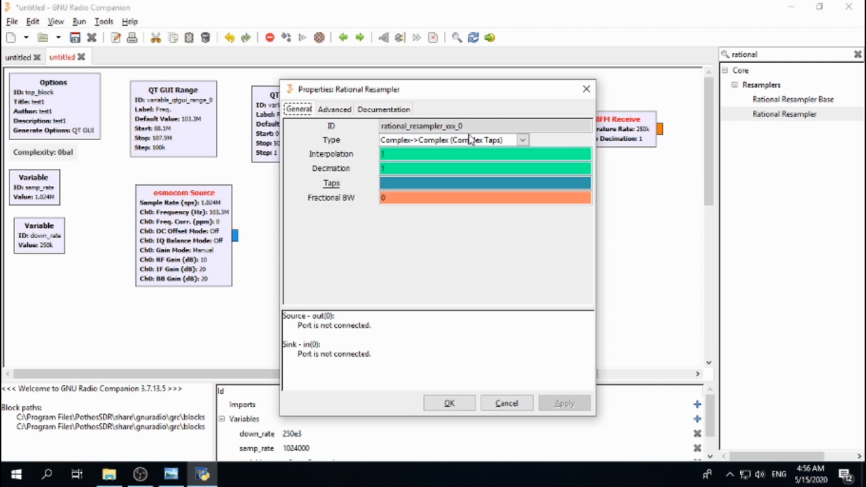
pyautogui.click(522, 140)
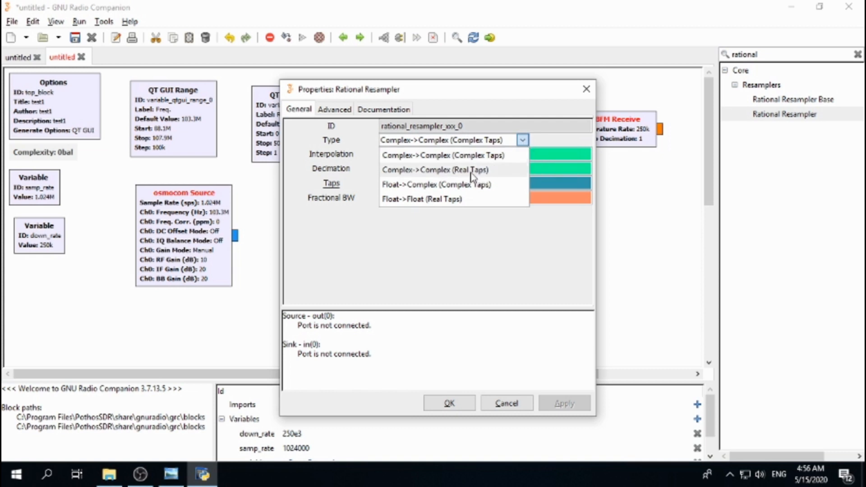
pyautogui.click(428, 203)
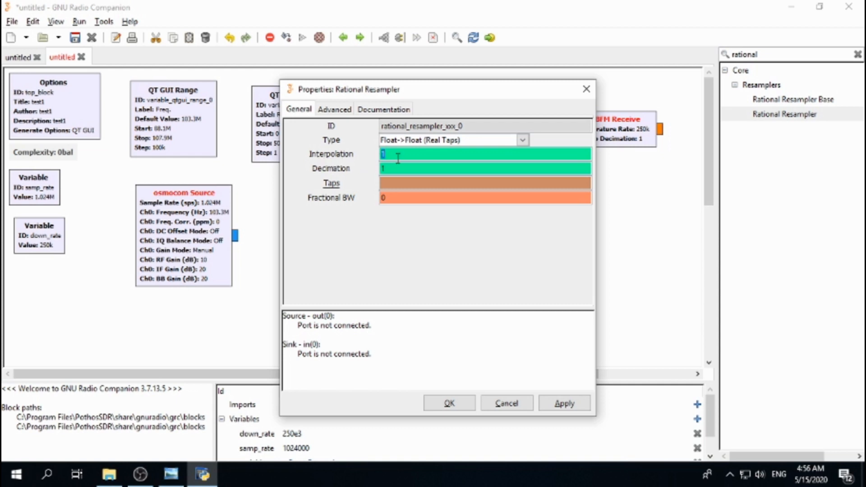
pyautogui.write('4')
pyautogui.doubleClick(411, 168)
pyautogui.write('250')
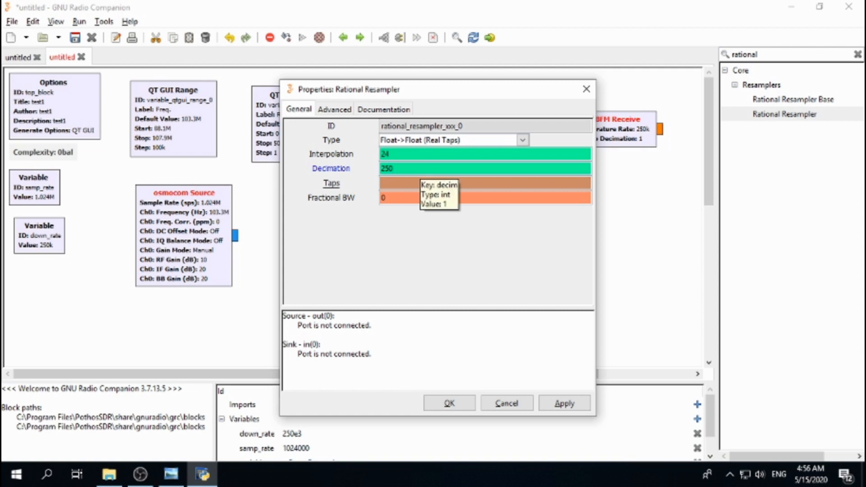
pyautogui.click(447, 401)
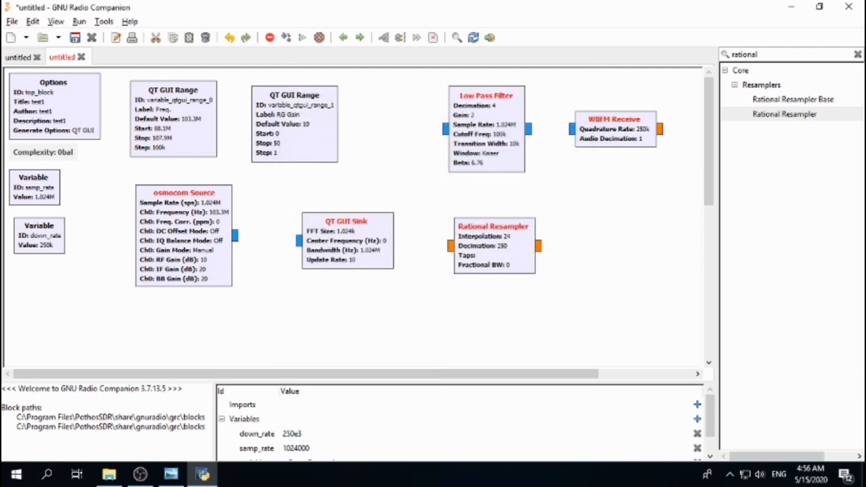
# Step: Search for audi and place an Audio Sink block below the WBFM Receive block
pyautogui.hotkey('alt', 'Tab')
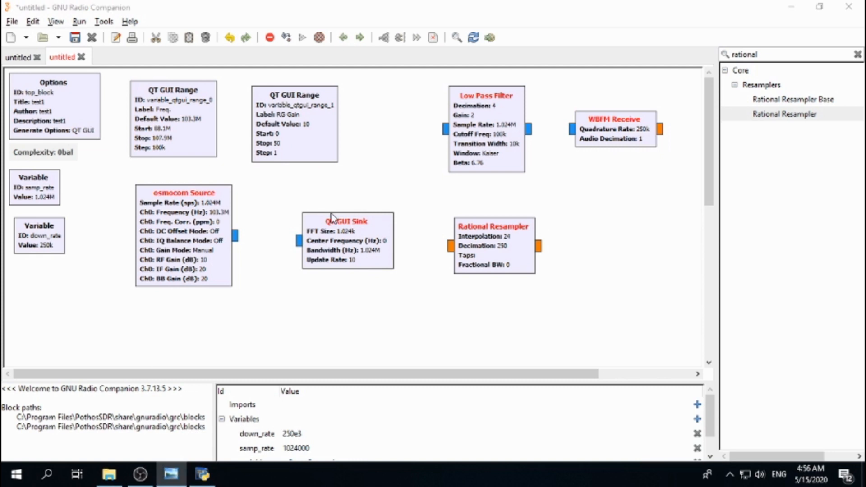
pyautogui.click(771, 56)
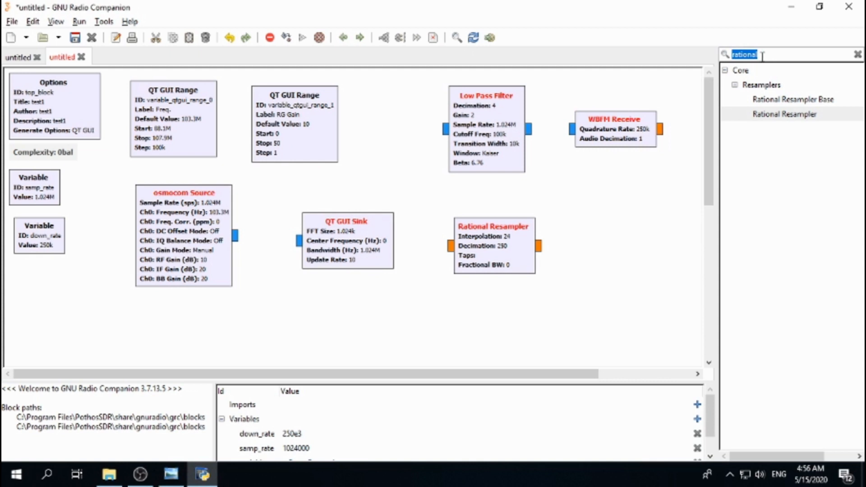
pyautogui.write('audi')
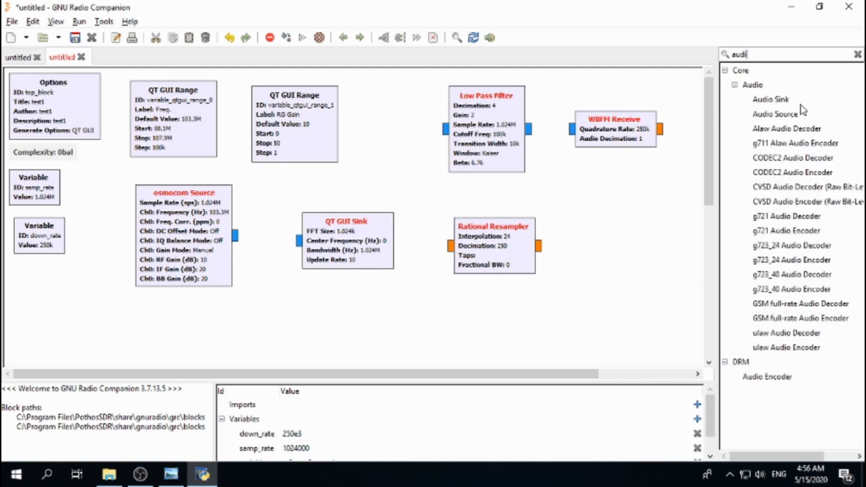
pyautogui.moveTo(798, 102); pyautogui.dragTo(625, 280)
# Step: Set the Audio Sink sample rate to 24KHz and confirm
pyautogui.doubleClick(625, 289)
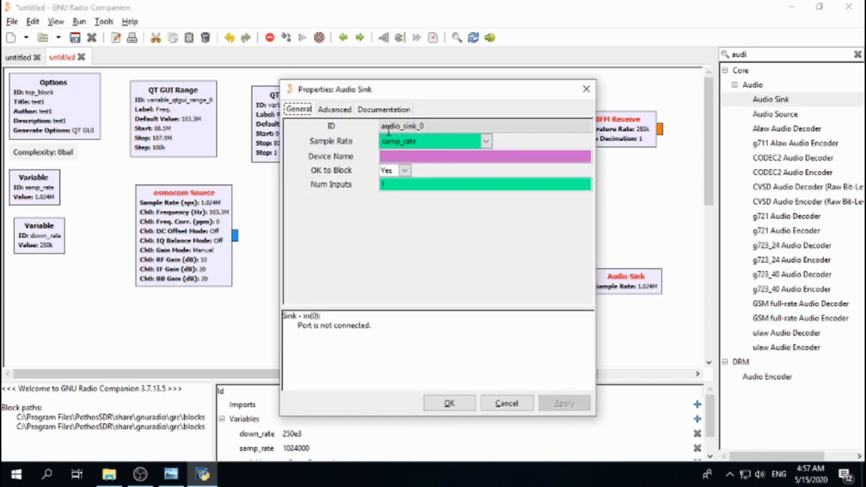
pyautogui.click(486, 141)
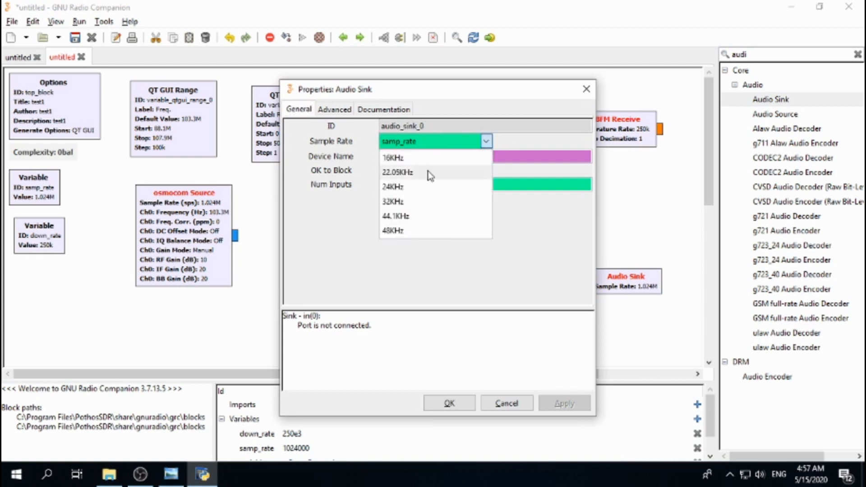
pyautogui.click(413, 188)
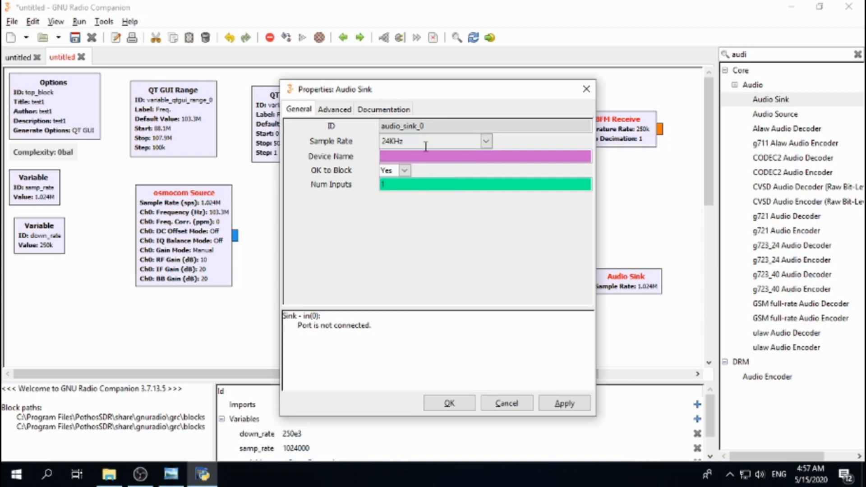
pyautogui.click(451, 403)
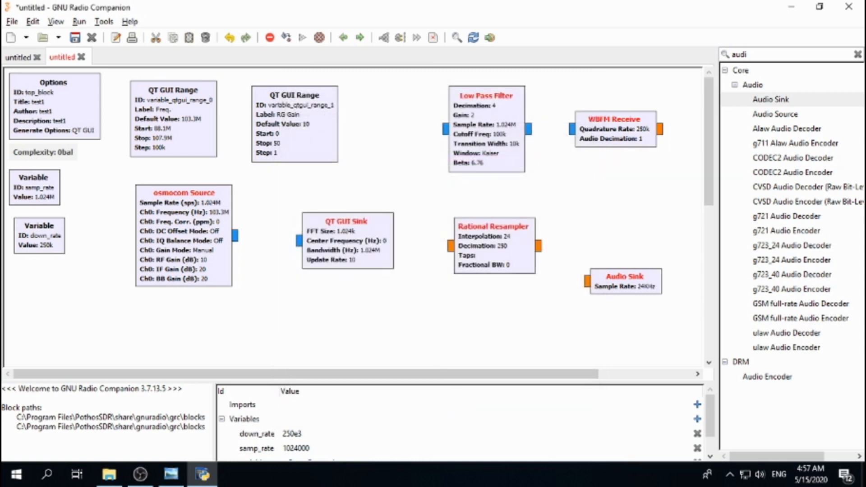
# Step: Connect the osmocom Source output to the QT GUI Sink input and move the sink slightly lower
pyautogui.hotkey('alt', 'Tab')
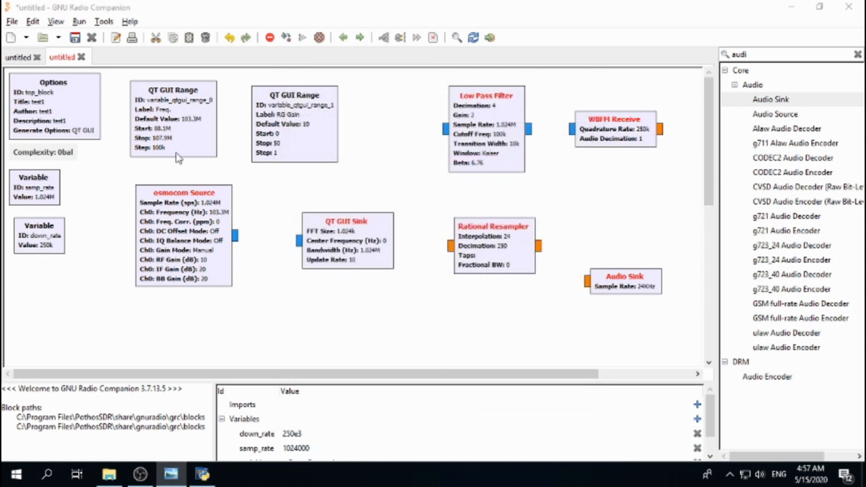
pyautogui.click(237, 239)
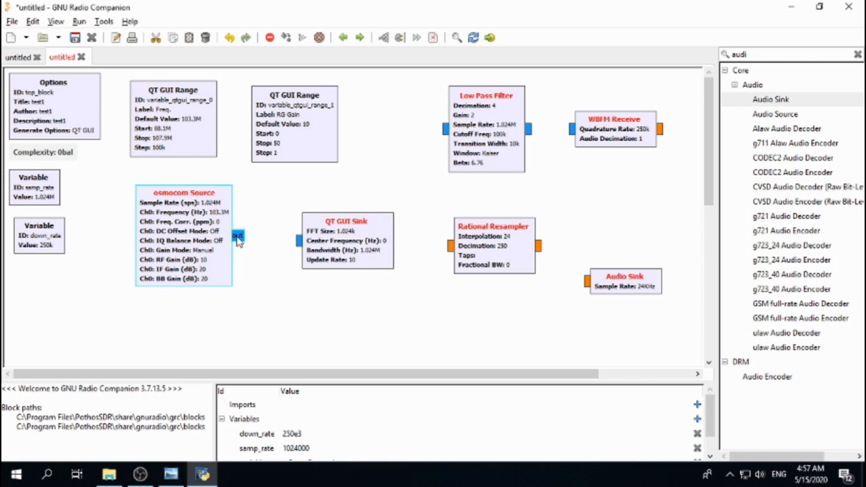
pyautogui.click(294, 242)
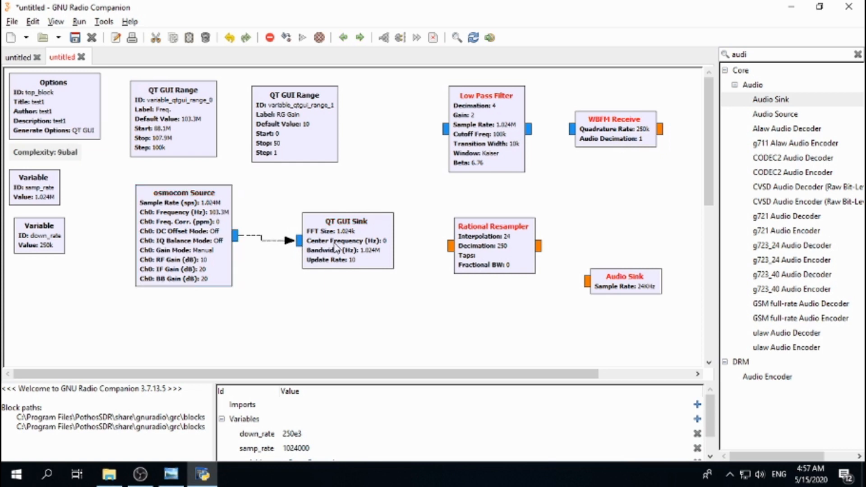
pyautogui.moveTo(335, 247); pyautogui.dragTo(336, 277)
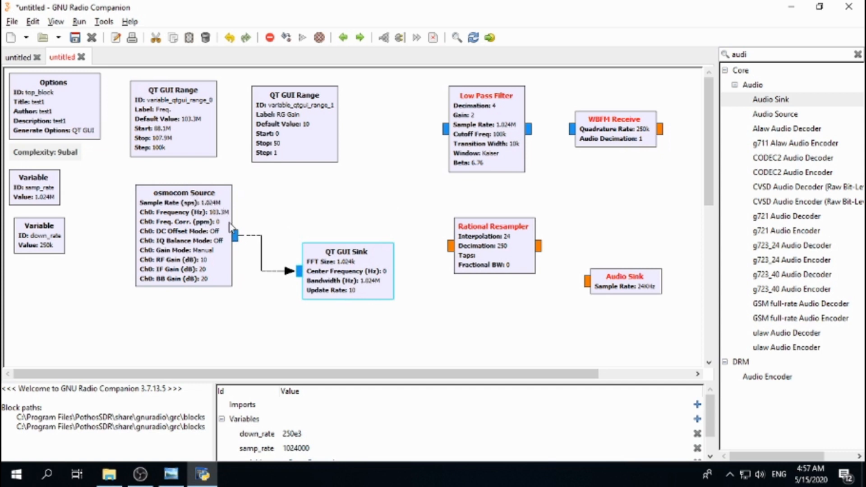
# Step: Connect the osmocom Source output to the Low Pass Filter input and shift the filter and WBFM Receive blocks right
pyautogui.click(237, 238)
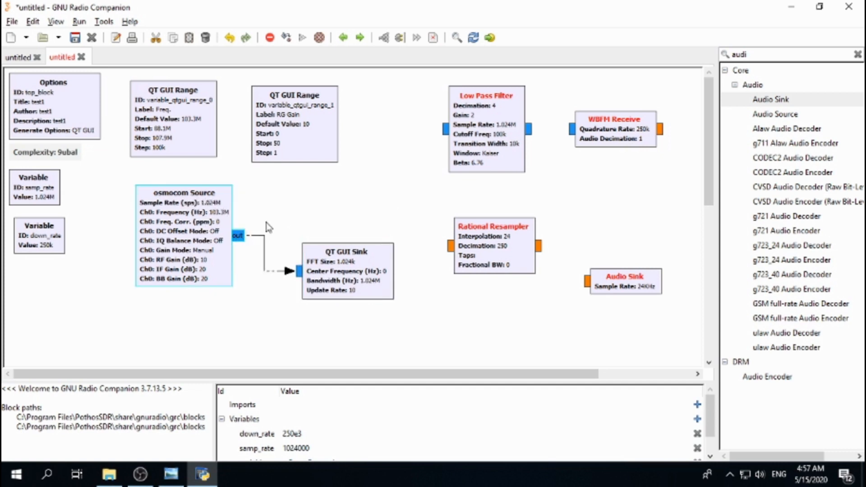
pyautogui.click(442, 130)
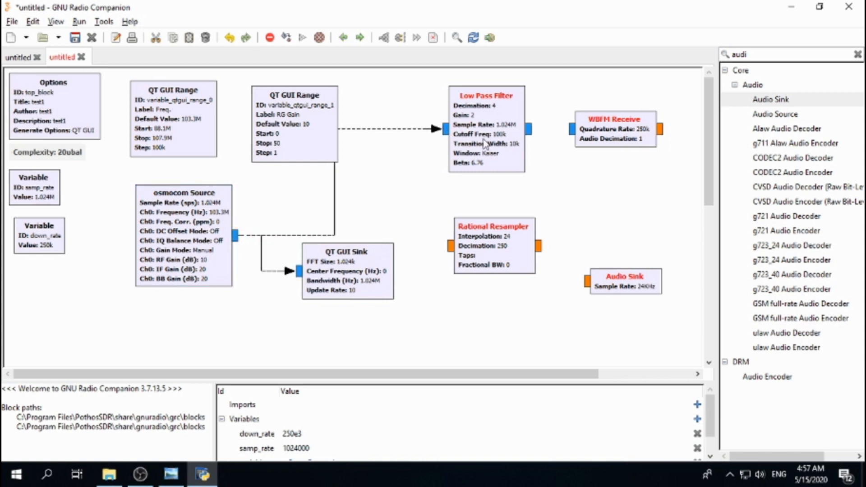
pyautogui.moveTo(494, 136); pyautogui.dragTo(525, 141)
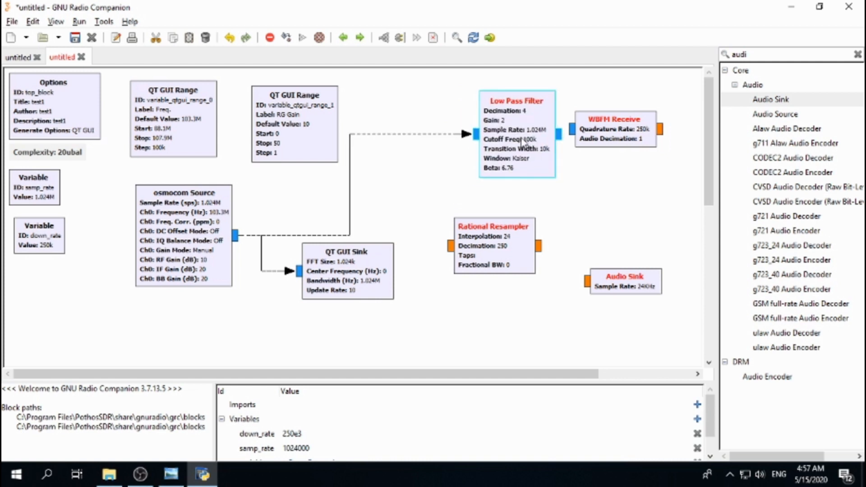
pyautogui.moveTo(620, 138); pyautogui.dragTo(640, 143)
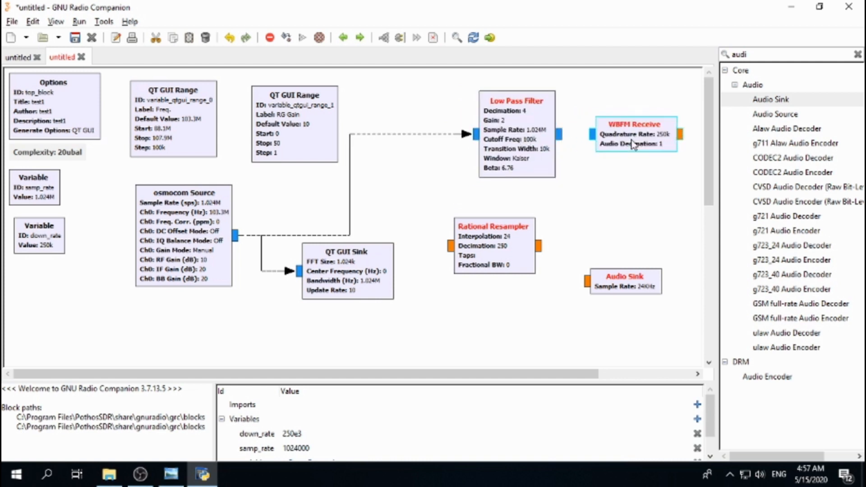
# Step: Wire the Low Pass Filter through WBFM Receive and the Rational Resampler to the Audio Sink input
pyautogui.click(561, 136)
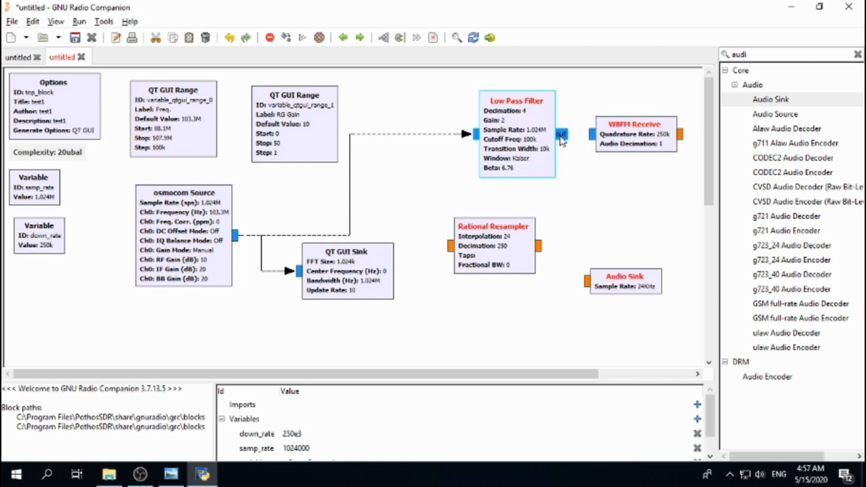
pyautogui.click(588, 135)
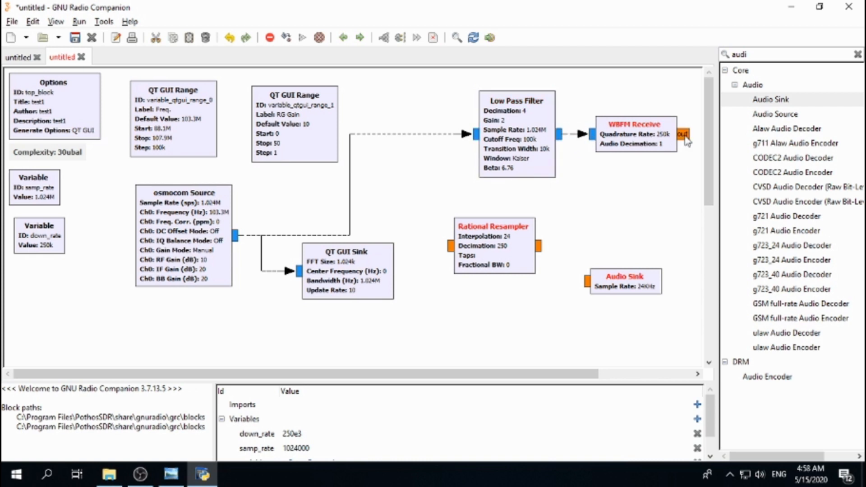
pyautogui.click(685, 137)
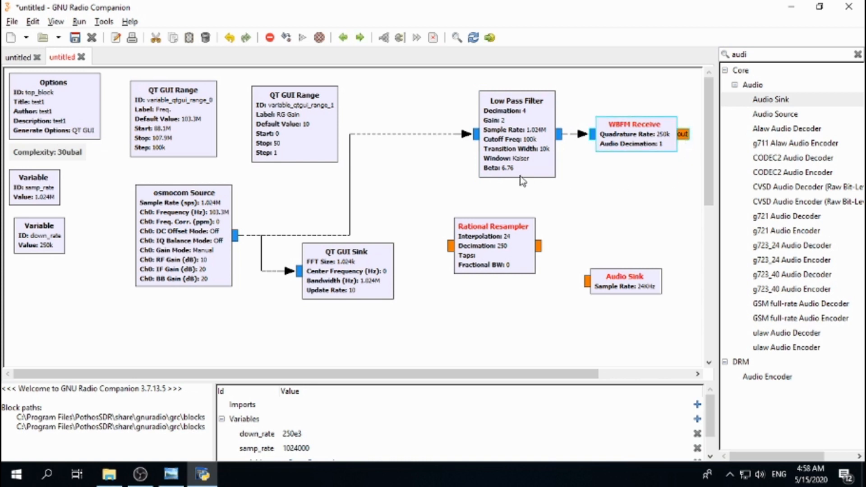
pyautogui.click(451, 246)
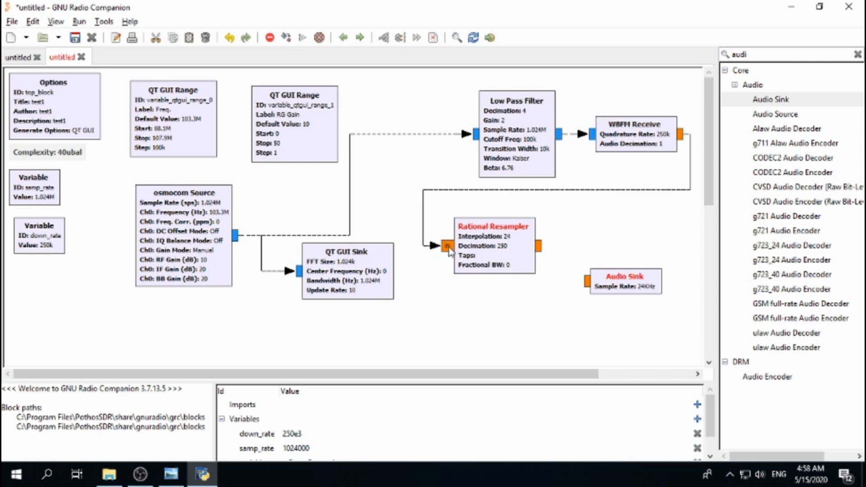
pyautogui.click(540, 247)
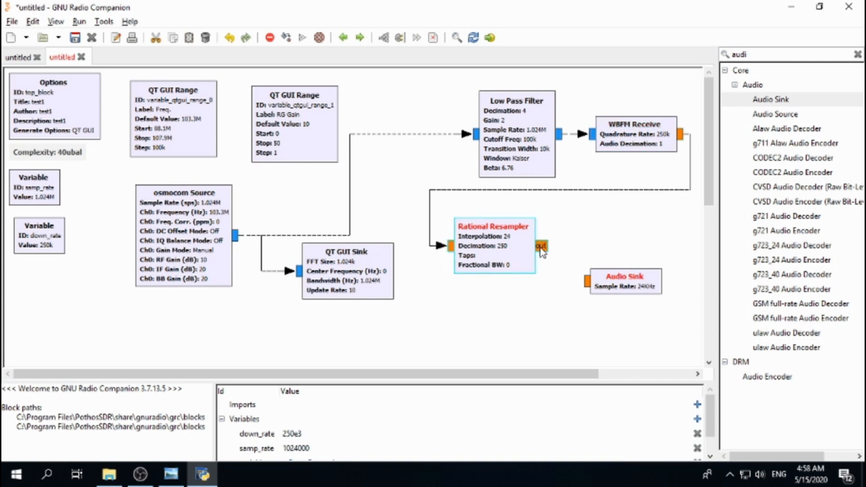
pyautogui.click(586, 281)
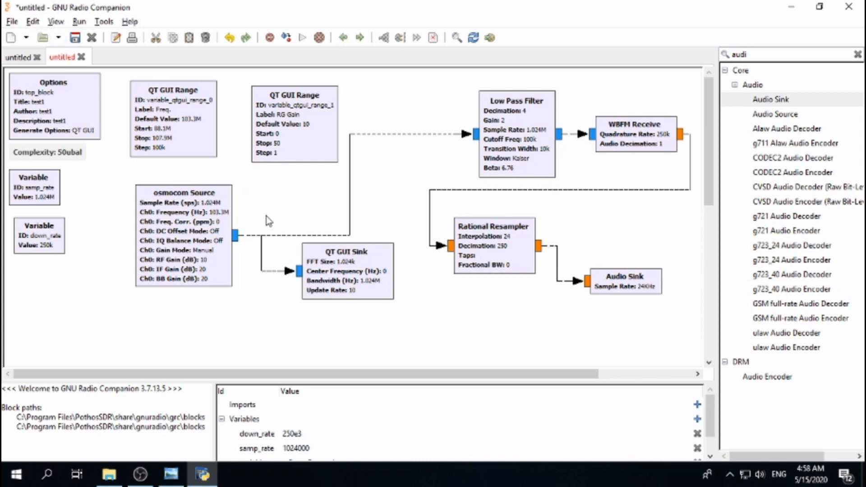
# Step: Set the default QT GUI theme to dark.qss
pyautogui.click(104, 22)
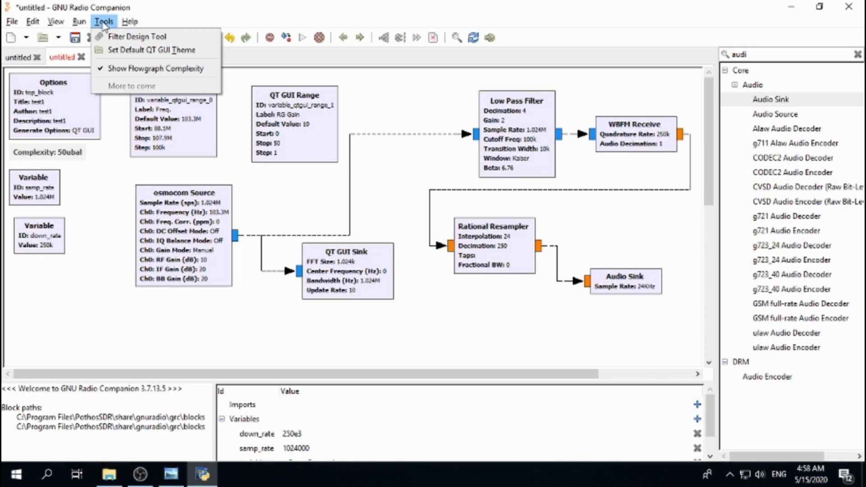
pyautogui.click(152, 51)
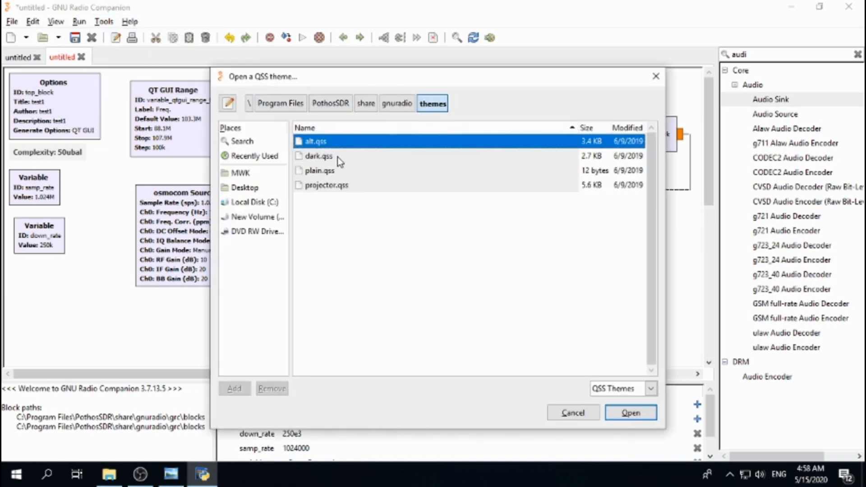
pyautogui.click(337, 157)
pyautogui.doubleClick(334, 158)
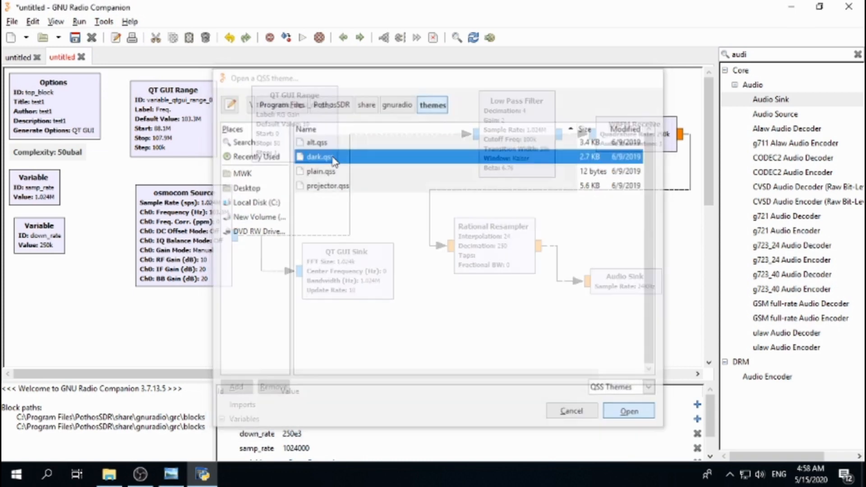
# Step: Save the flowgraph as test1.grc on the Desktop
pyautogui.click(76, 38)
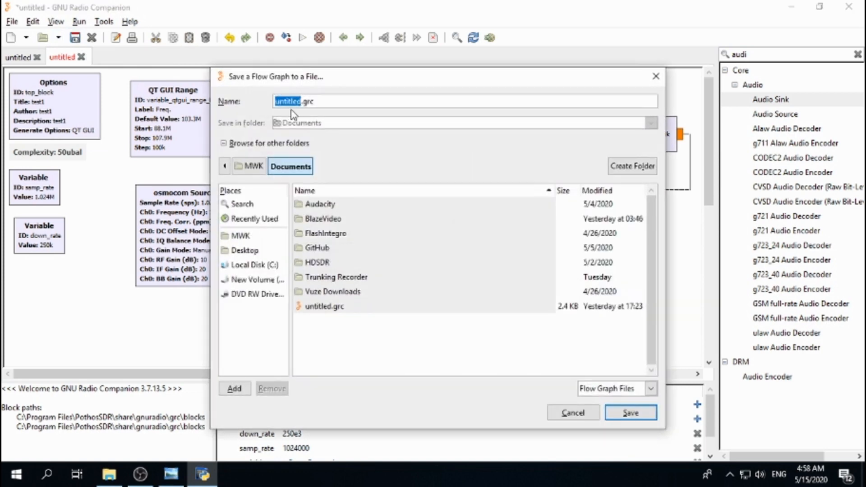
pyautogui.write('test')
pyautogui.write('1')
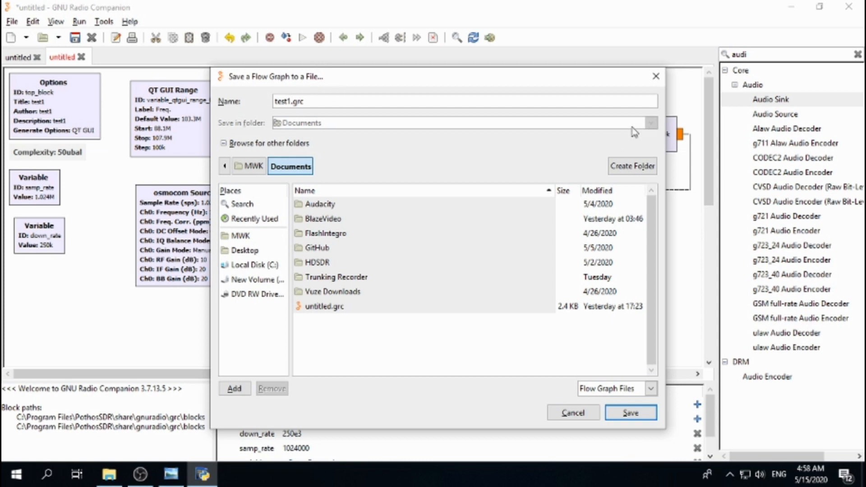
pyautogui.click(253, 250)
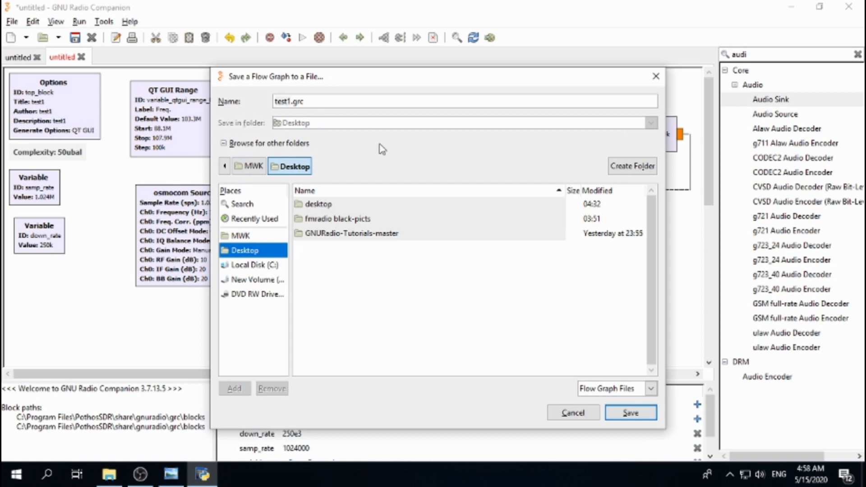
pyautogui.click(629, 413)
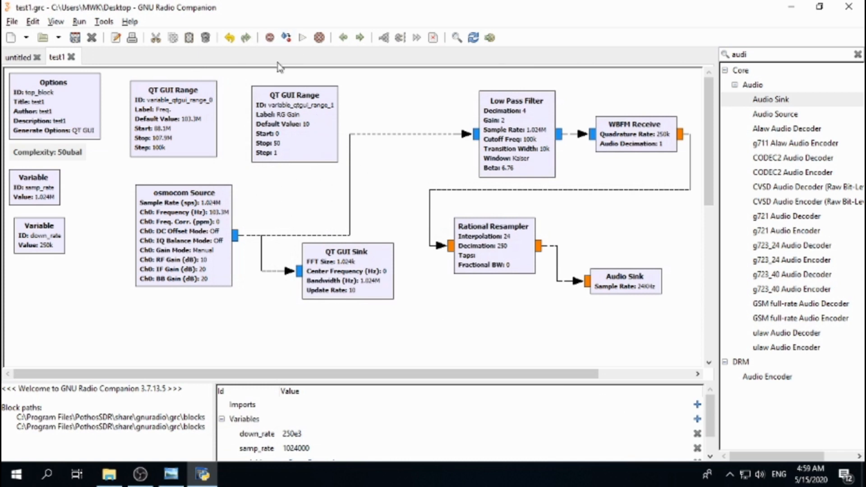
# Step: Generate and execute the flowgraph
pyautogui.click(287, 38)
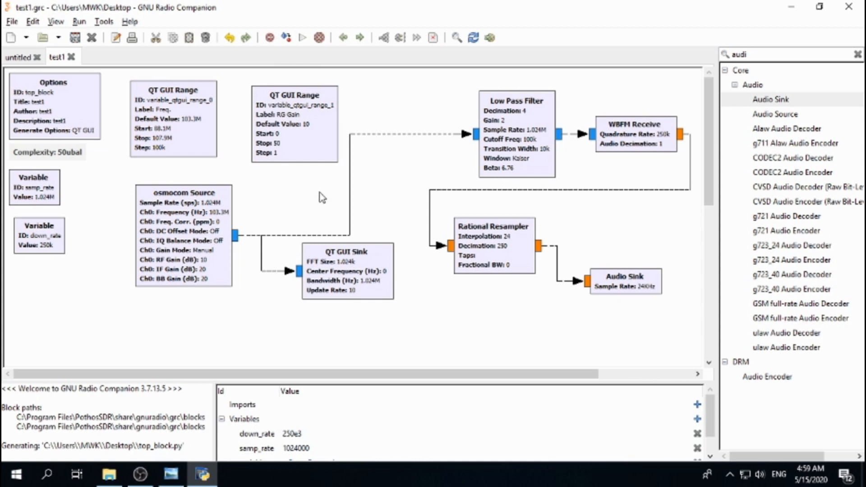
pyautogui.click(303, 42)
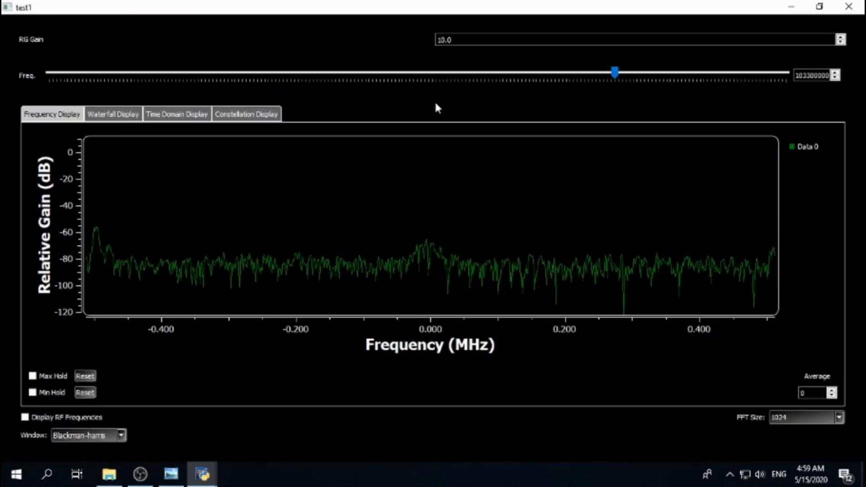
# Step: Tune the frequency slider to about 100800000 Hz and set the RG Gain to 15
pyautogui.moveTo(615, 72); pyautogui.dragTo(521, 73)
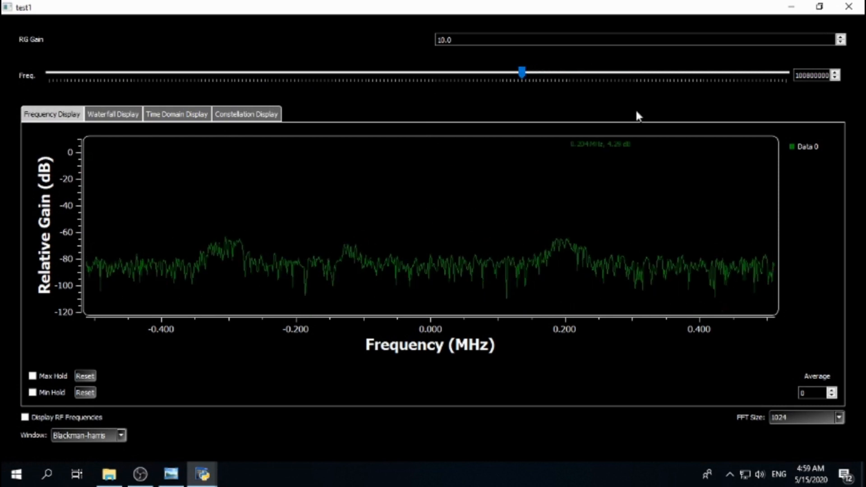
pyautogui.click(840, 37)
pyautogui.click(839, 38)
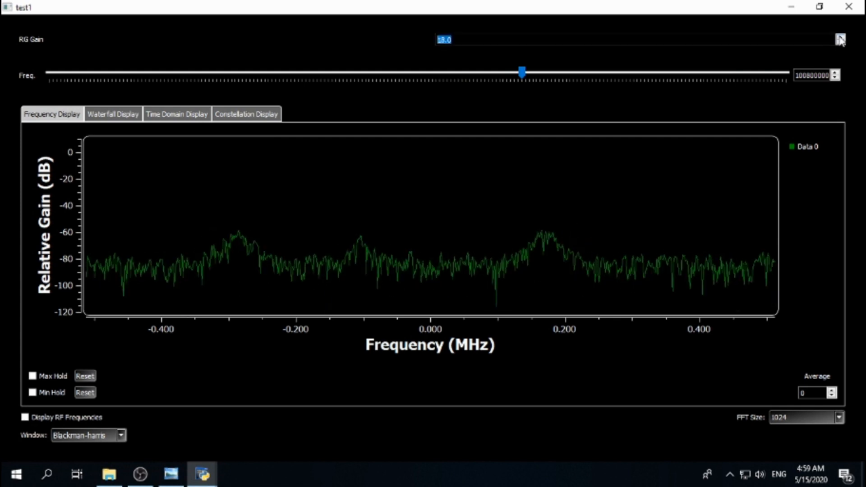
pyautogui.click(842, 42)
pyautogui.click(842, 42)
pyautogui.click(842, 42)
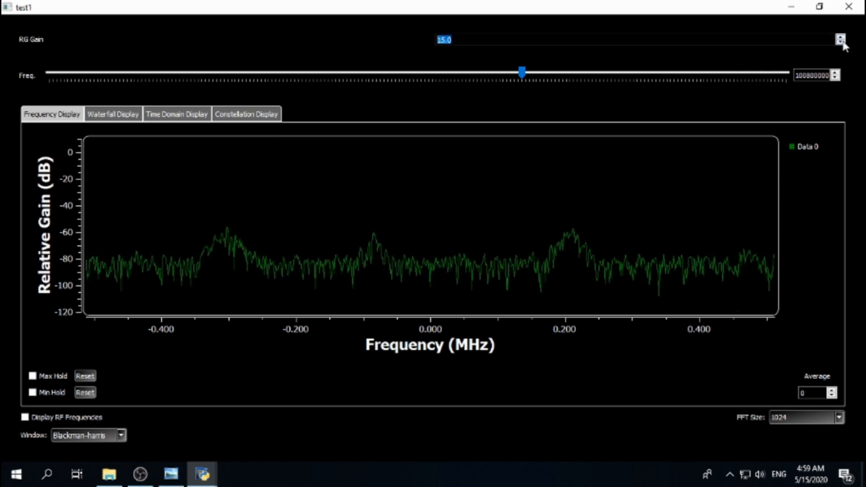
# Step: Switch to the Waterfall Display and choose the Color intensity display
pyautogui.click(113, 116)
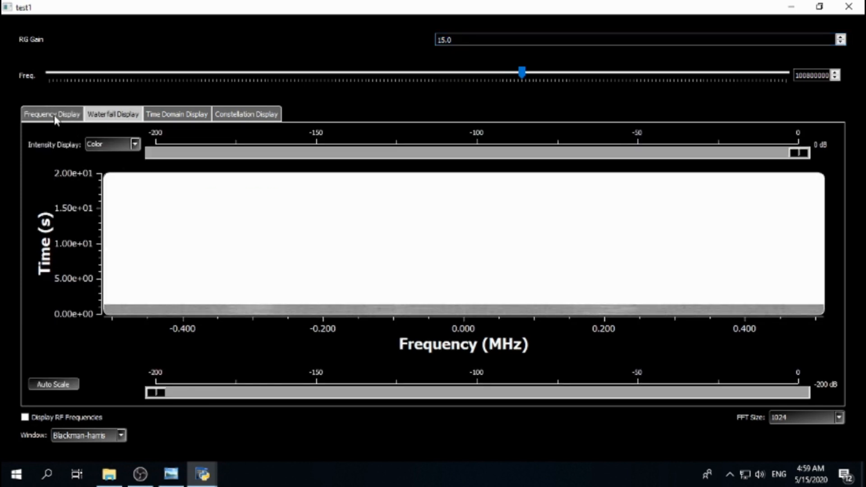
pyautogui.click(119, 144)
pyautogui.click(116, 157)
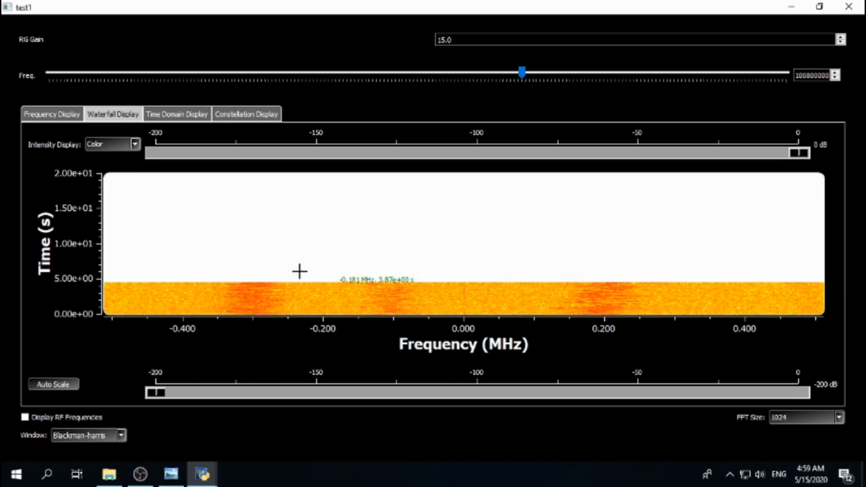
# Step: Try the White Hot and Black Hot waterfall intensity schemes before returning to Color
pyautogui.click(134, 146)
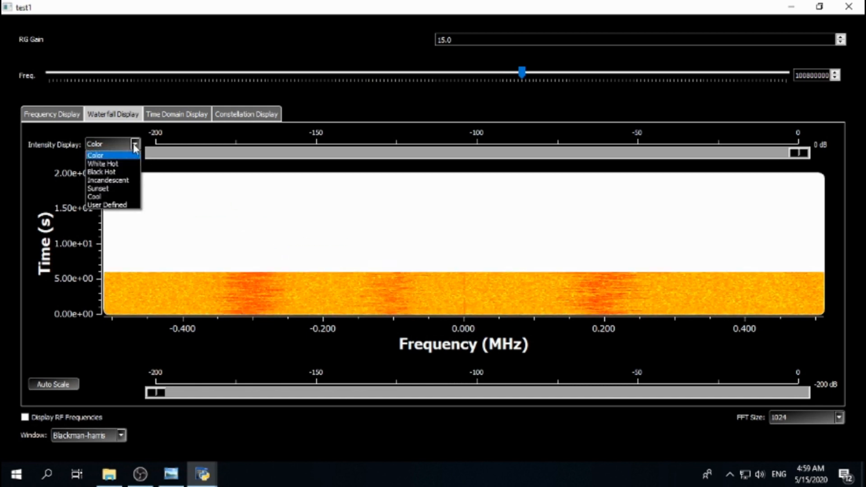
pyautogui.click(122, 154)
pyautogui.click(133, 150)
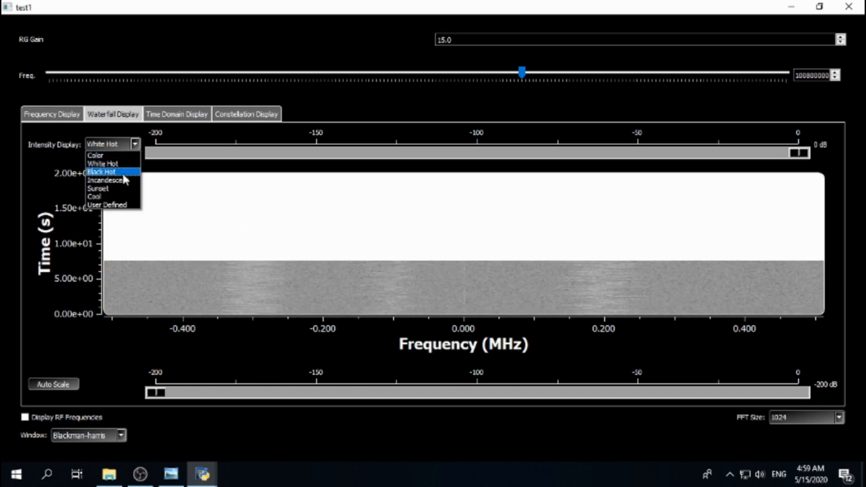
pyautogui.click(122, 171)
pyautogui.click(133, 146)
pyautogui.click(125, 156)
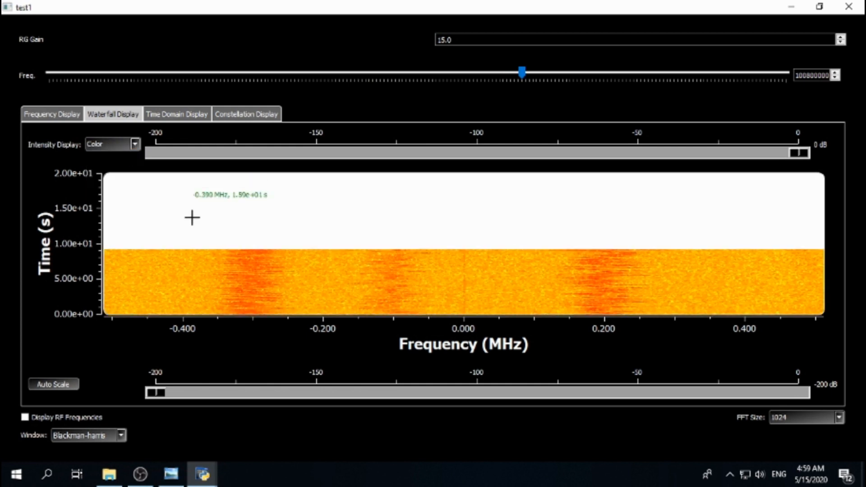
# Step: Browse the Time Domain, Constellation, Waterfall and Frequency displays of the received signal
pyautogui.click(173, 115)
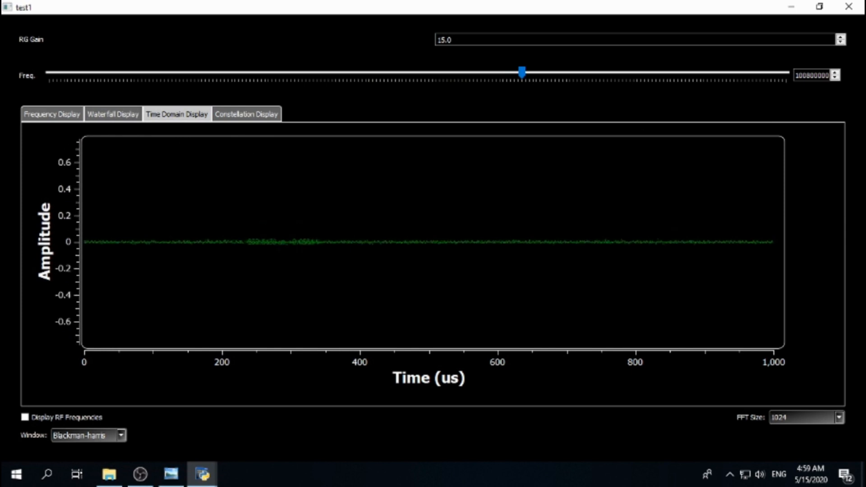
pyautogui.click(248, 115)
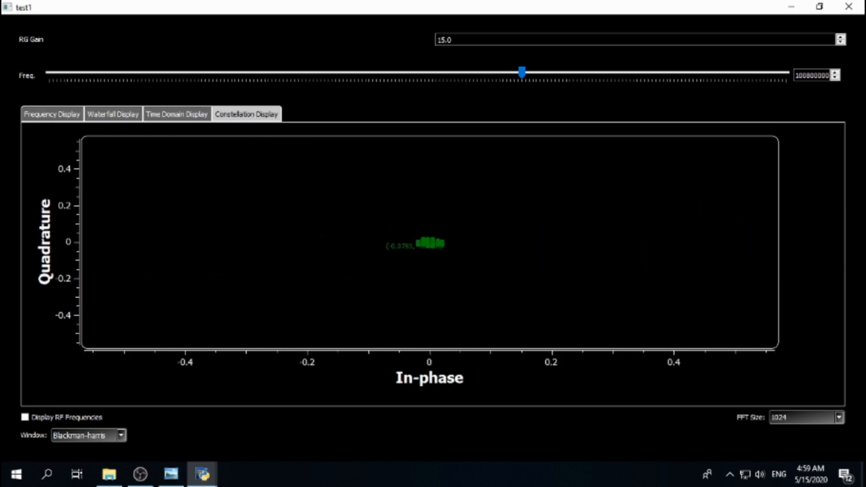
pyautogui.click(104, 112)
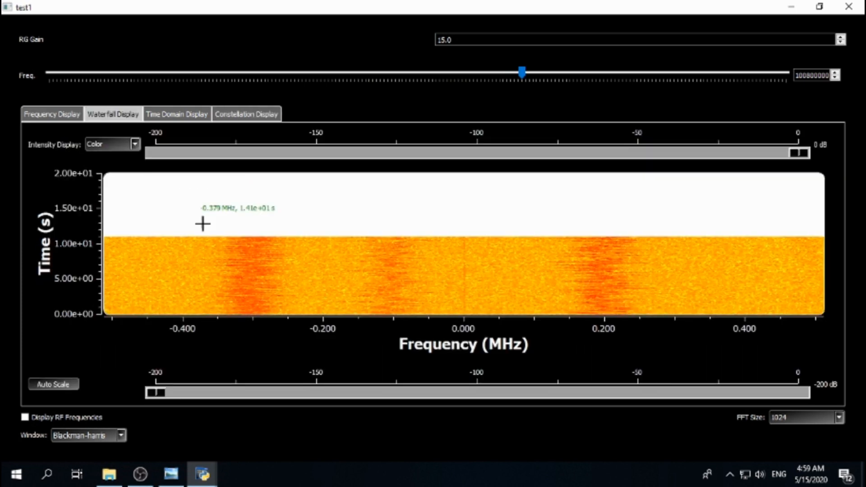
pyautogui.click(60, 114)
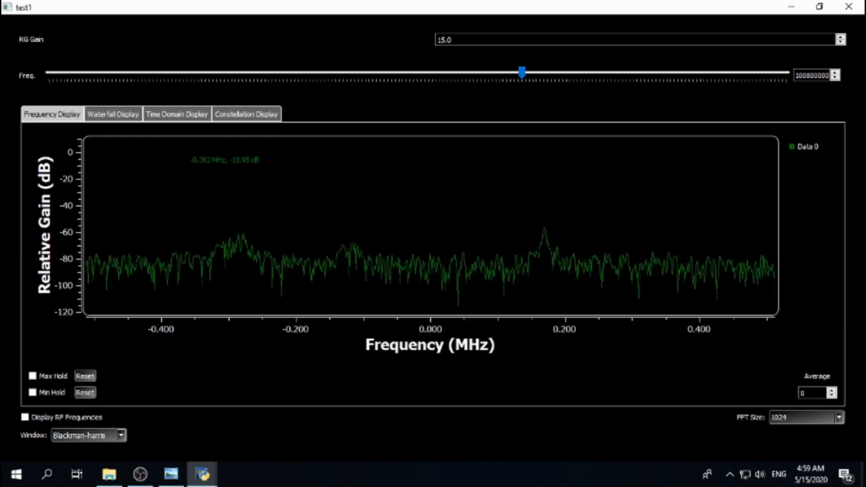
# Step: Tune the frequency slider to about 98800000 Hz
pyautogui.click(477, 73)
pyautogui.moveTo(439, 70); pyautogui.dragTo(267, 74)
pyautogui.moveTo(322, 79); pyautogui.dragTo(459, 82)
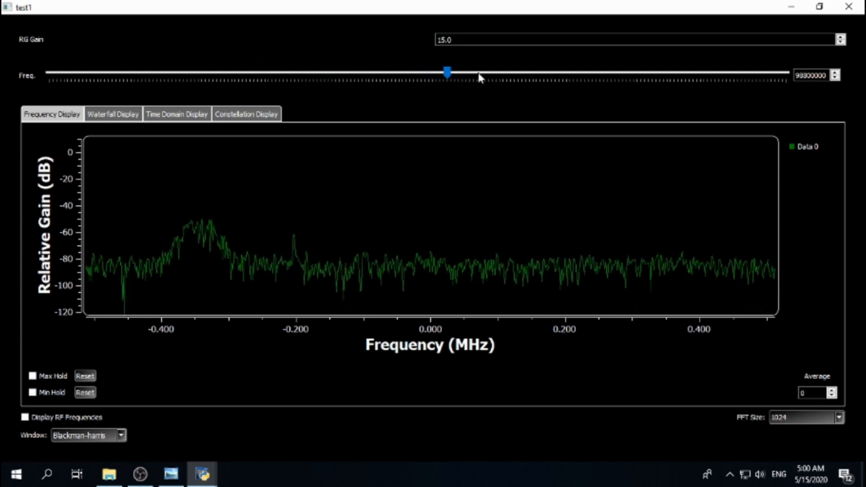
# Step: Close the running receiver window to stop the flowgraph
pyautogui.click(848, 7)
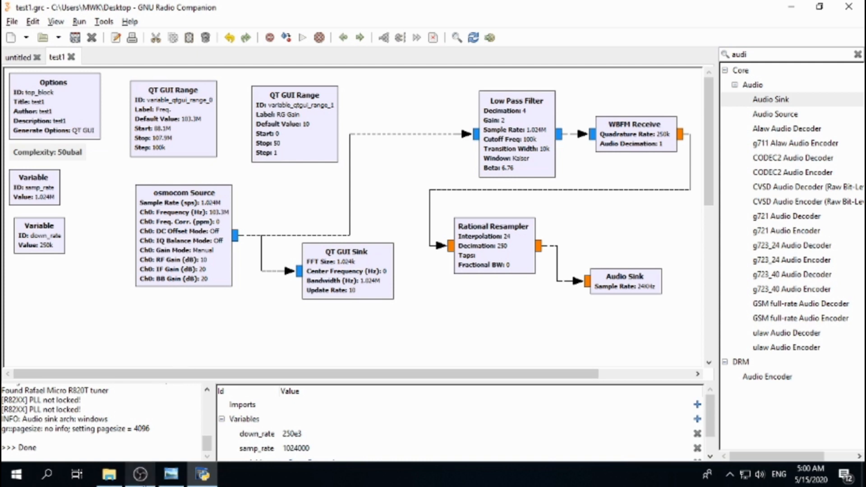
pyautogui.click(141, 474)
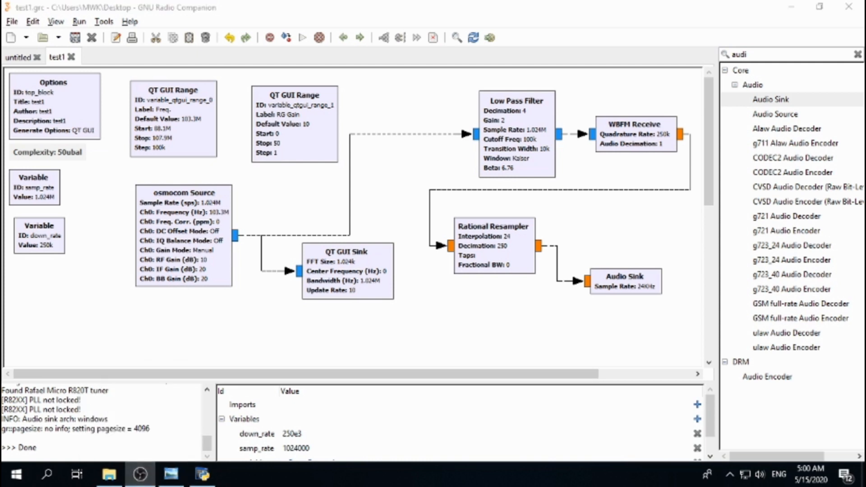